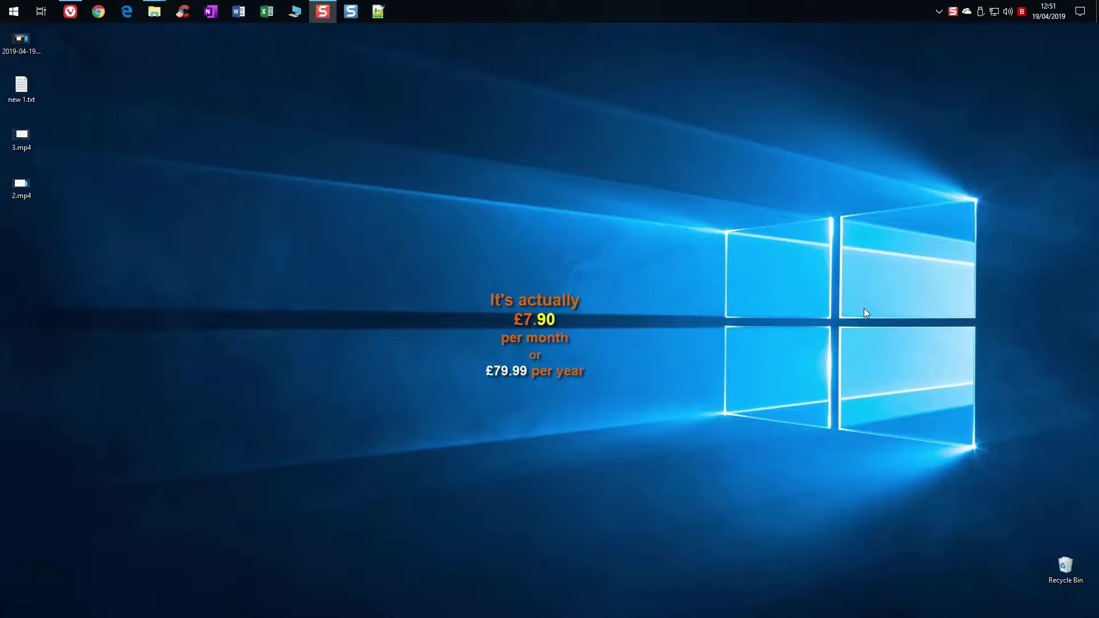
# - Open the online view of the OneDrive files in the browser from the OneDrive sync client
pyautogui.rightClick(966, 13)
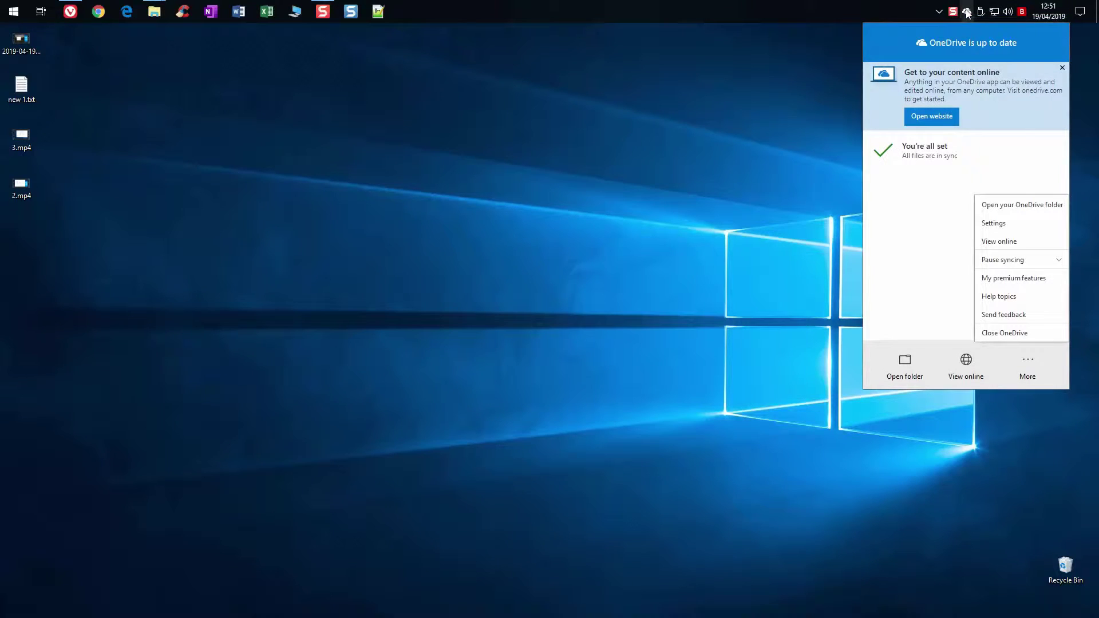
pyautogui.click(962, 371)
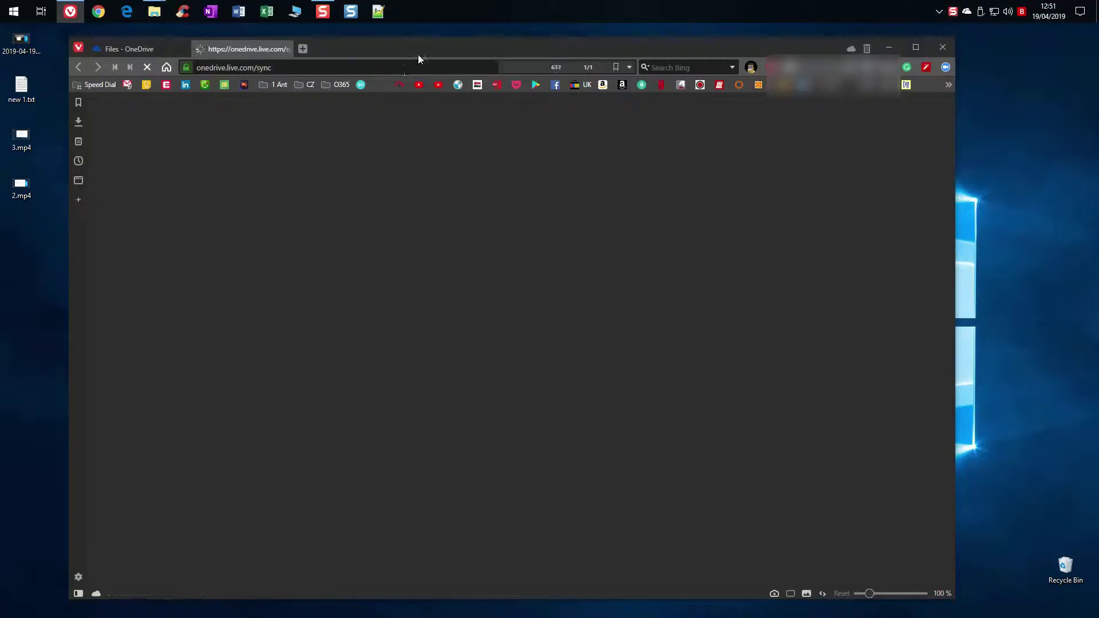
pyautogui.moveTo(424, 45); pyautogui.dragTo(402, 43)
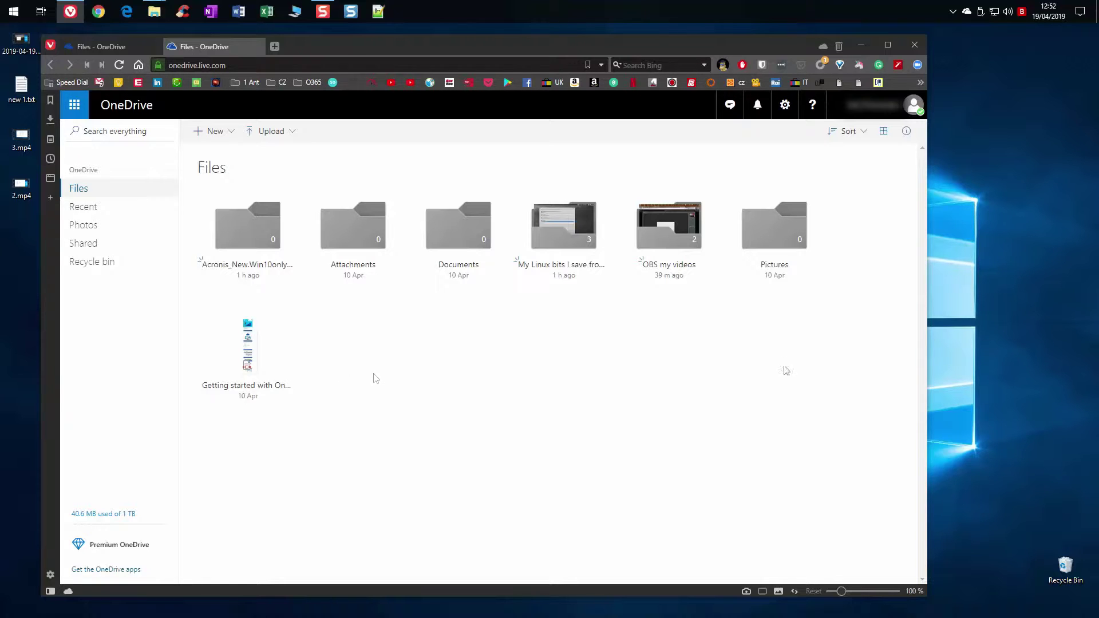
# - Open the Premium OneDrive plan comparison and review the Office 365 business plans' prices and included applications
pyautogui.click(119, 544)
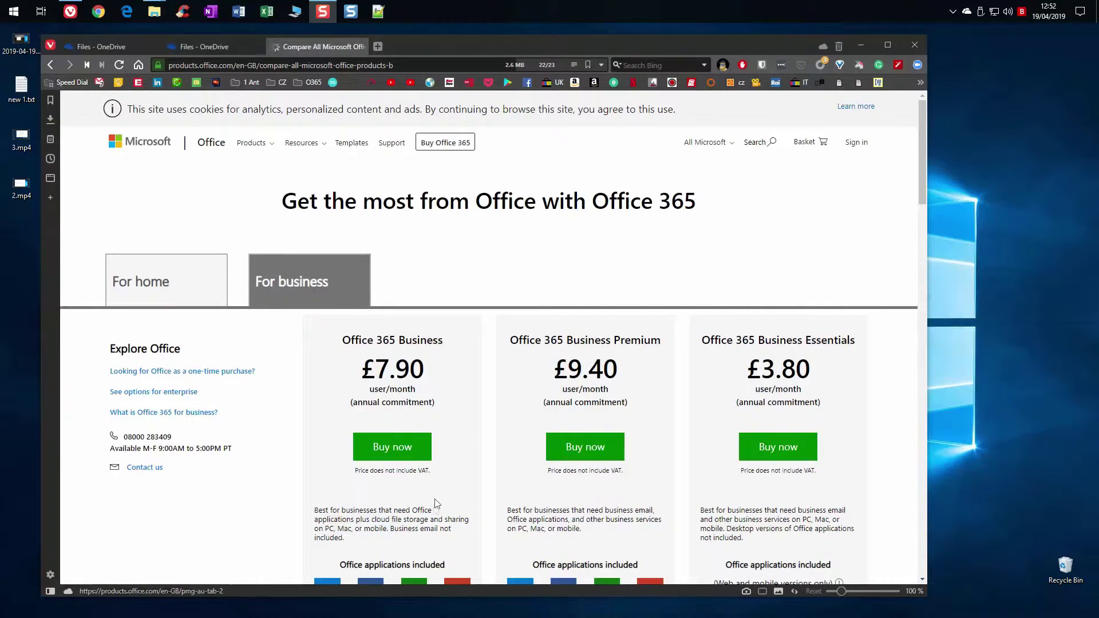
pyautogui.scroll(-2, 437, 505)
pyautogui.scroll(-1, 533, 463)
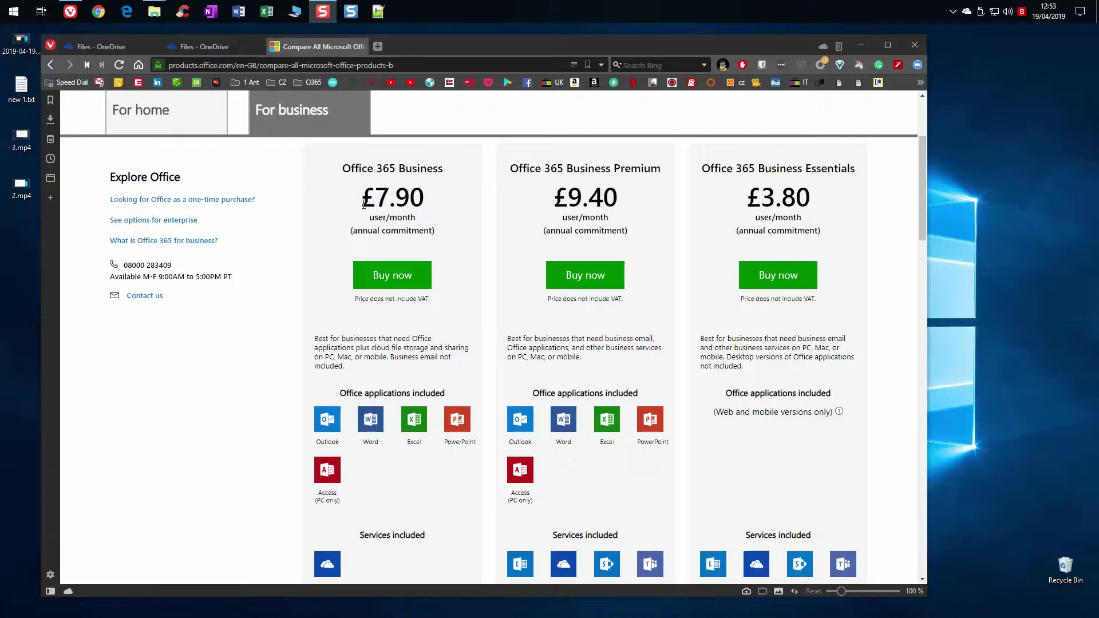
# - Search Bing for "amazon drive yearly cost" in a new browser tab
pyautogui.click(379, 45)
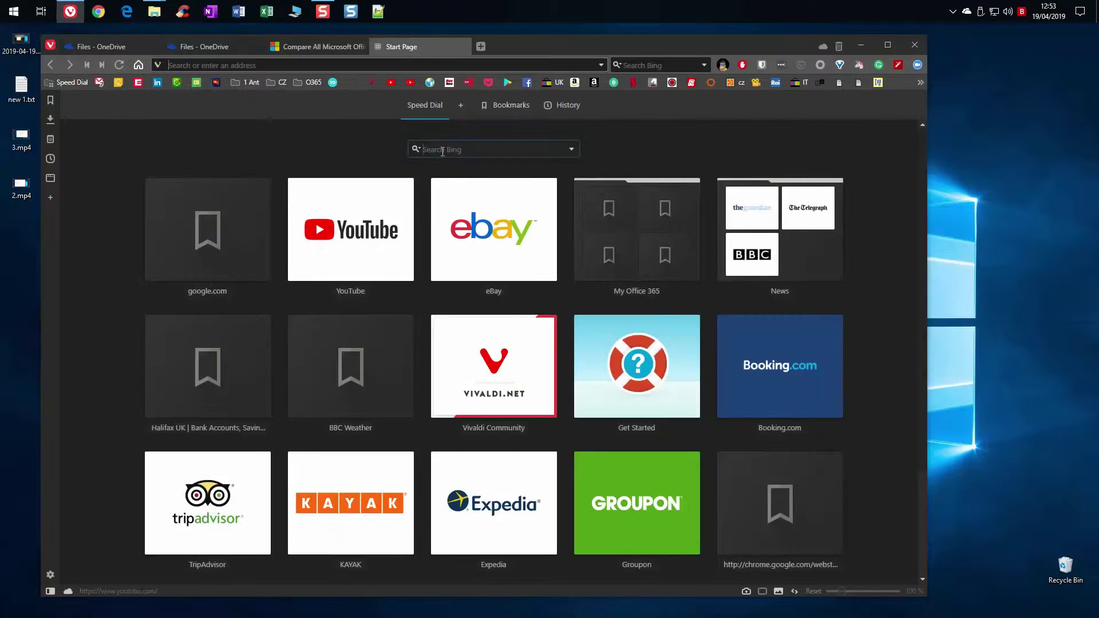
pyautogui.click(442, 150)
pyautogui.write('amazon drive yea')
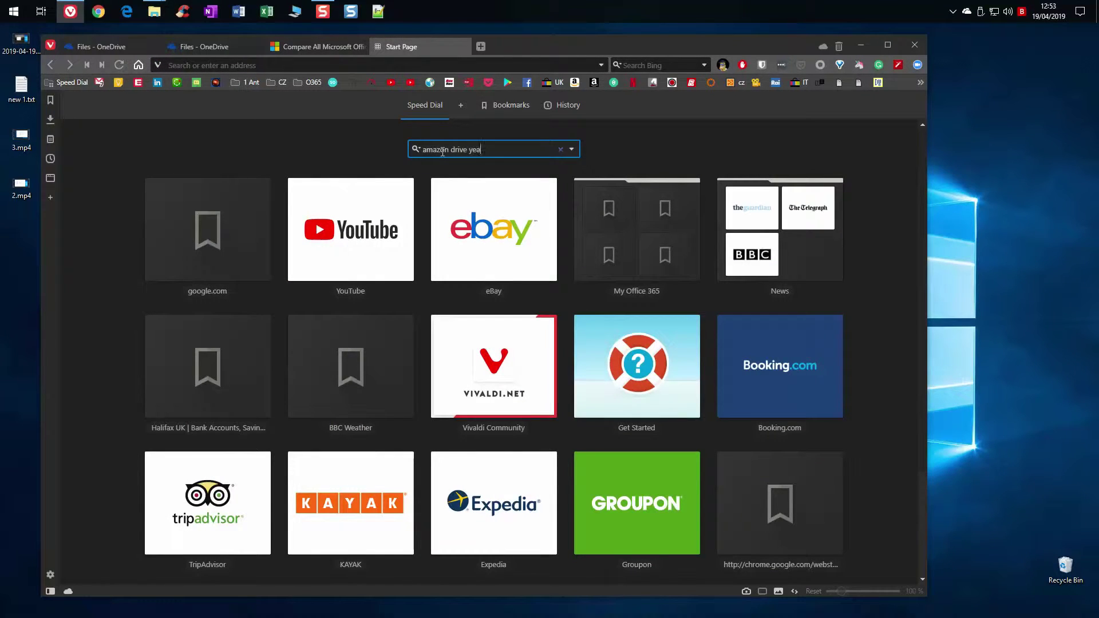
pyautogui.write('rly cost')
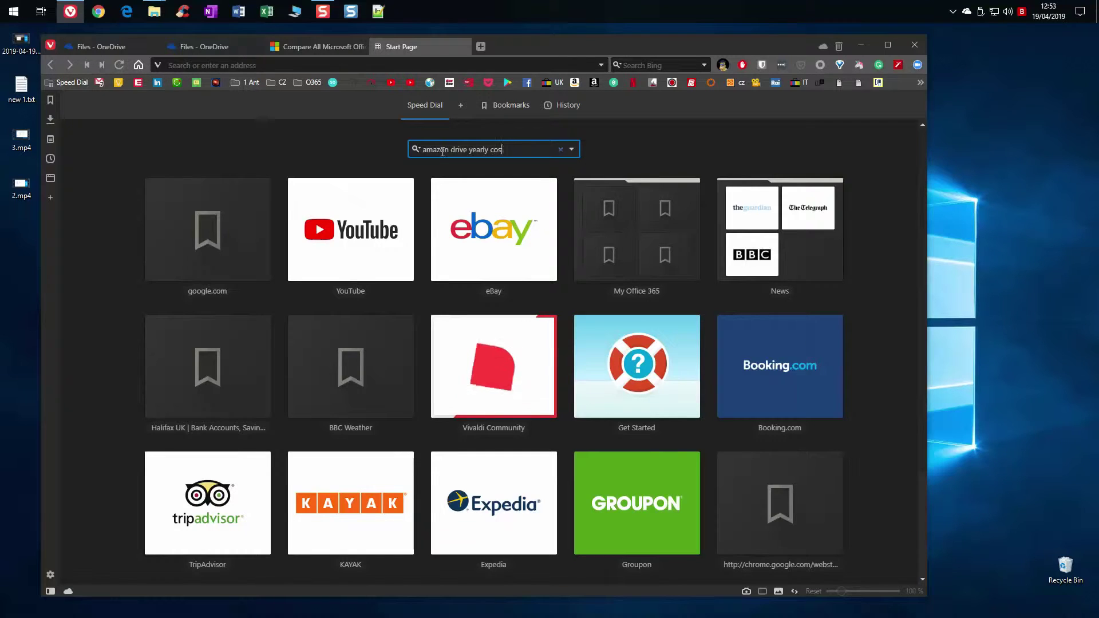
pyautogui.press('Return')
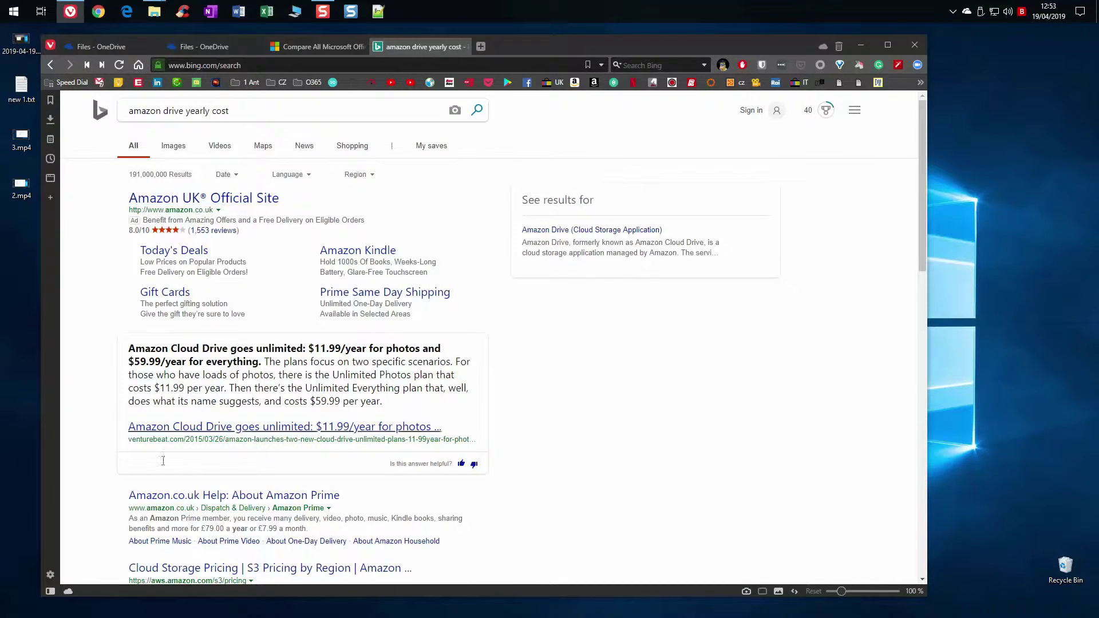
pyautogui.click(13, 12)
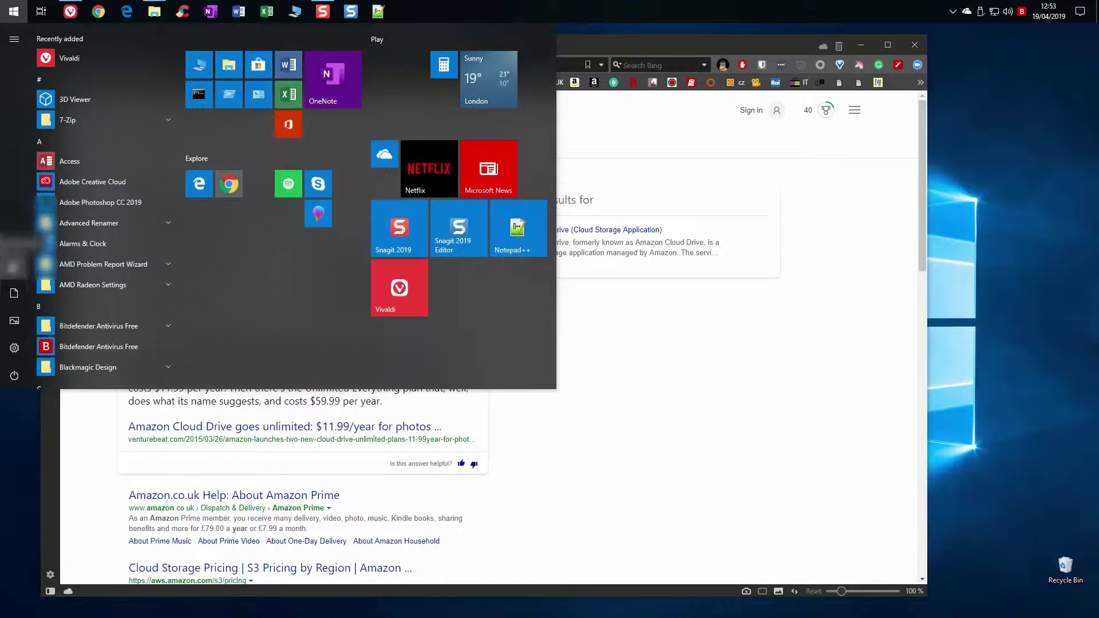
pyautogui.click(13, 265)
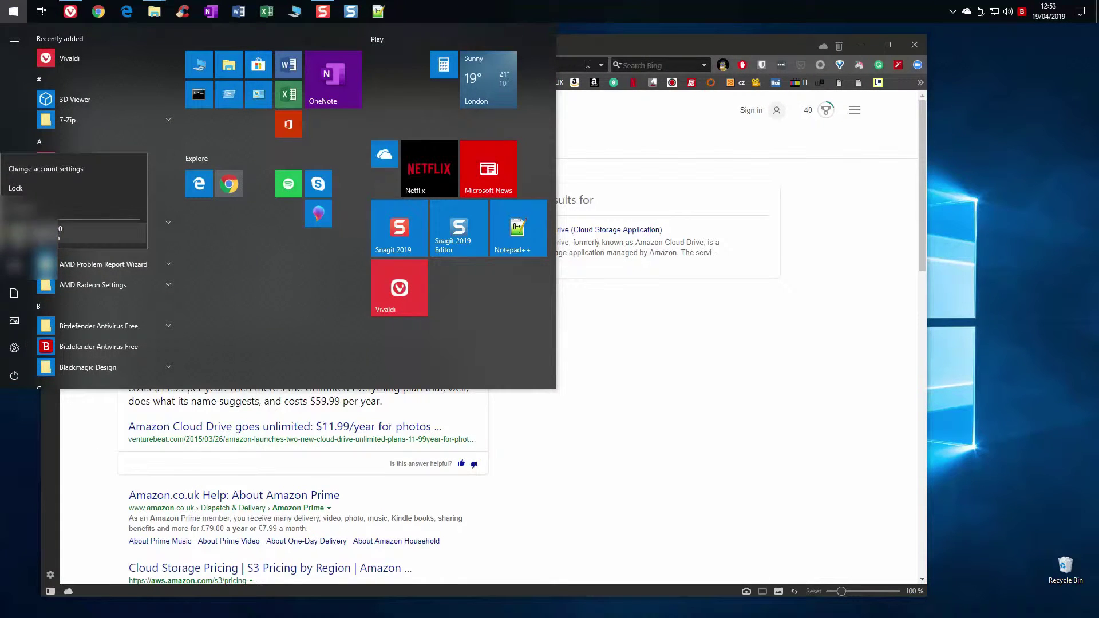
pyautogui.press('Escape')
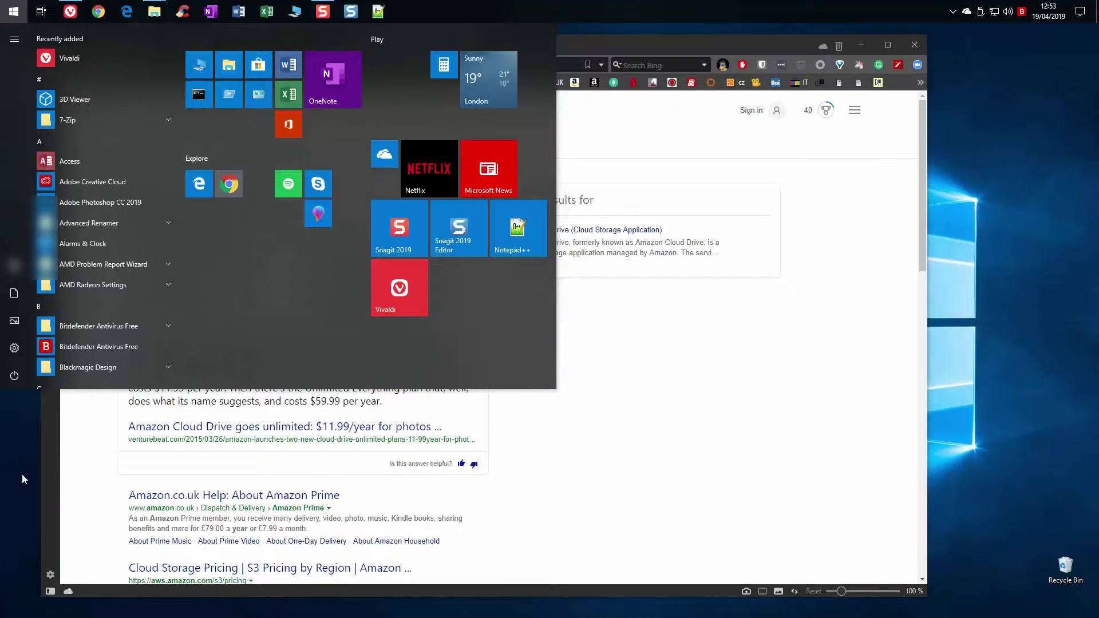
pyautogui.press('Escape')
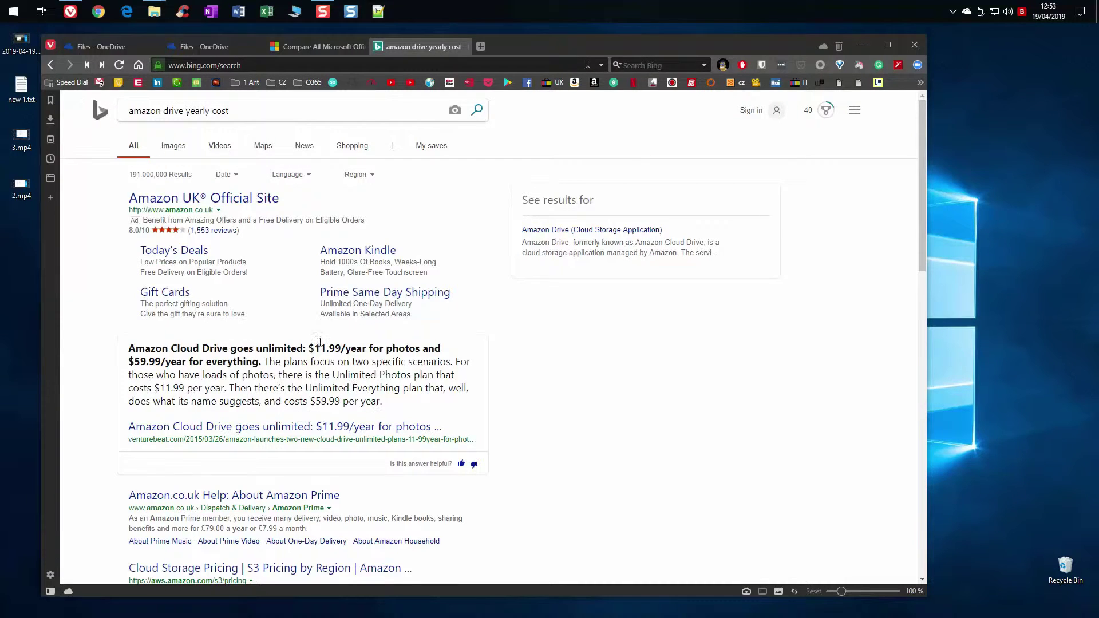
# - Check the Amazon UK search results and examine the About Amazon Prime help page for subscription pricing
pyautogui.click(220, 200)
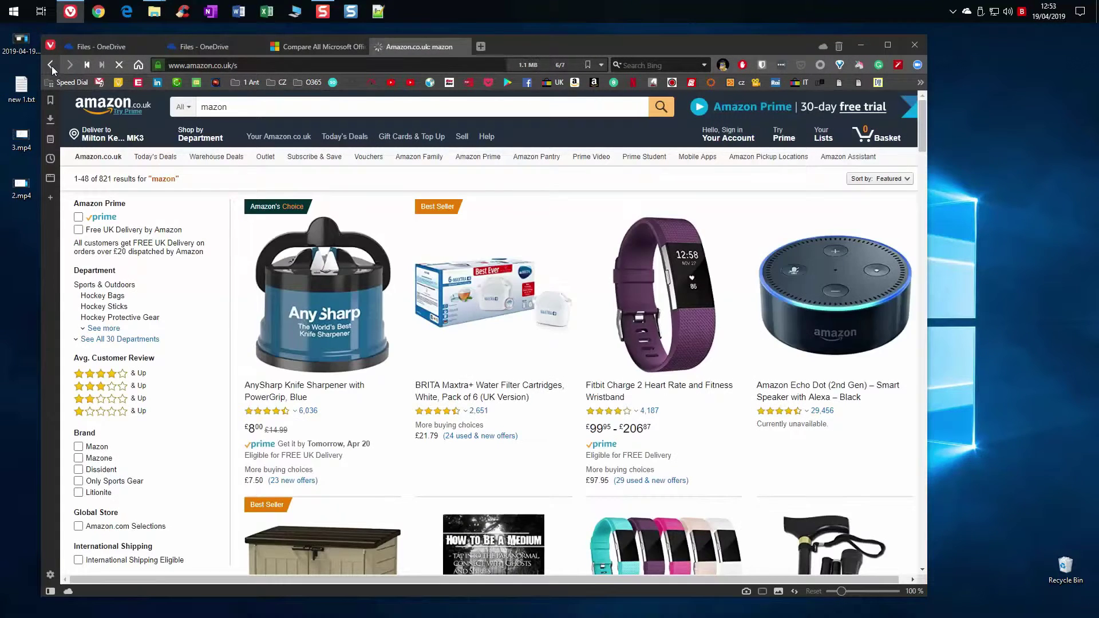
pyautogui.click(51, 66)
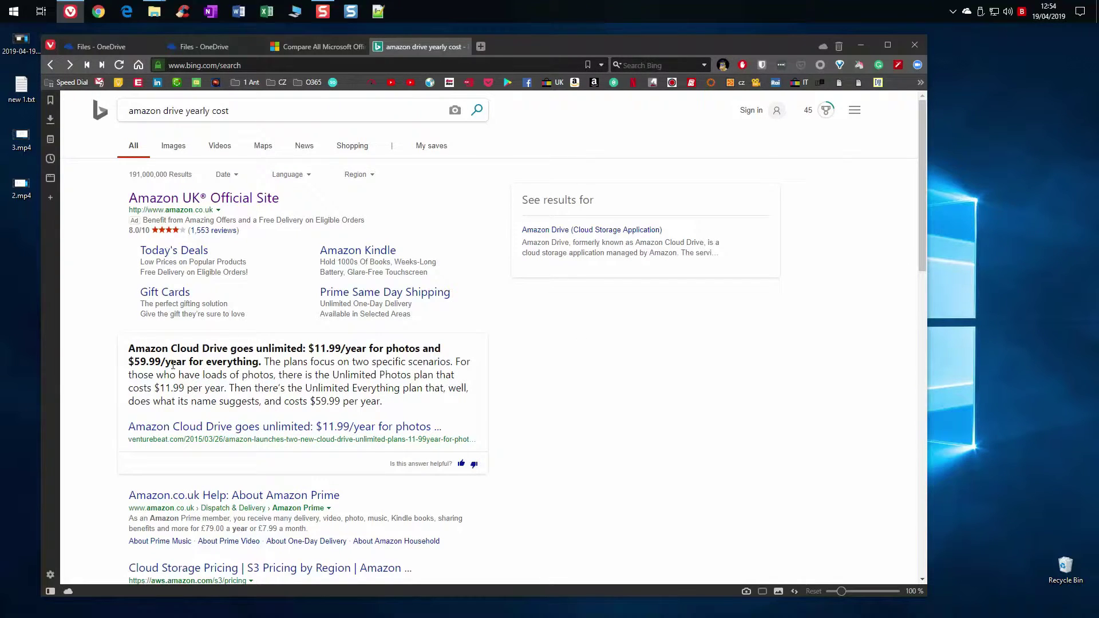
pyautogui.scroll(-3, 298, 426)
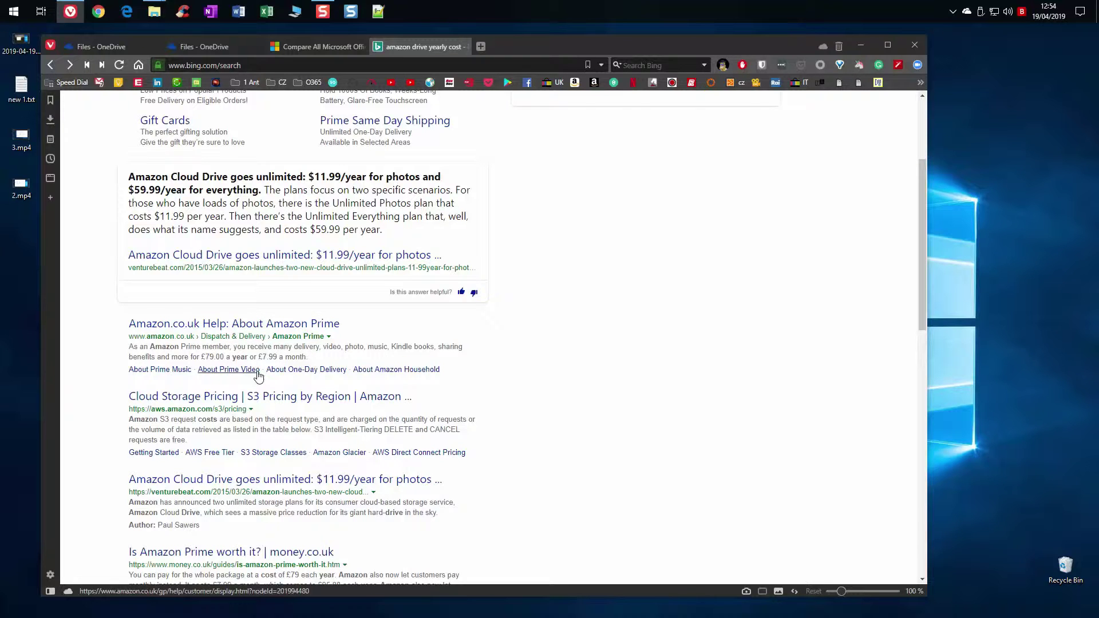
pyautogui.click(230, 324)
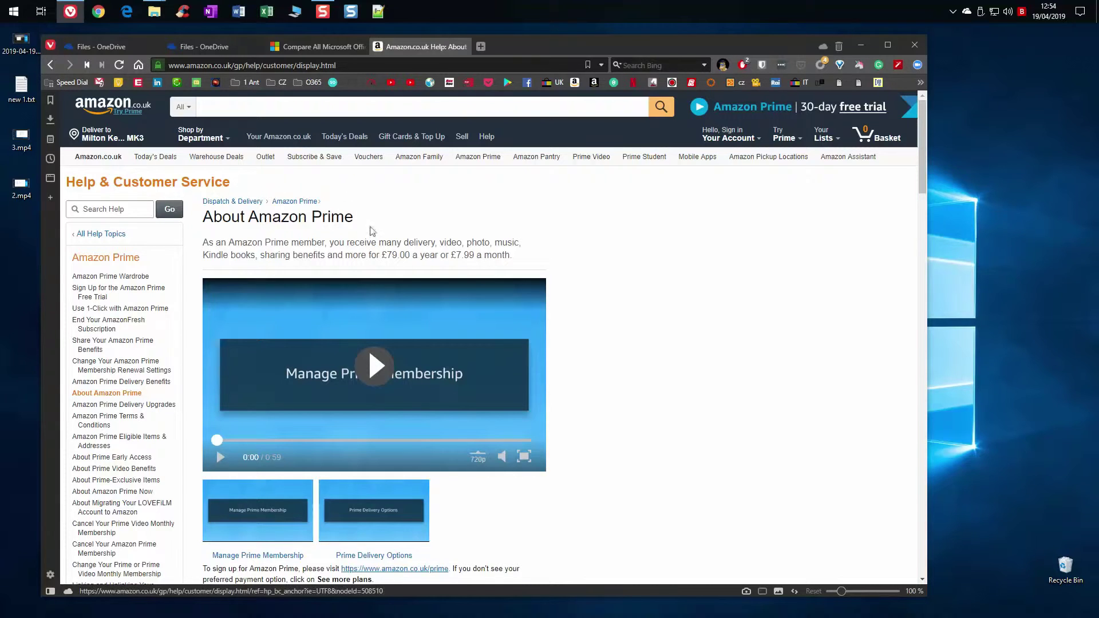
pyautogui.scroll(-3, 607, 309)
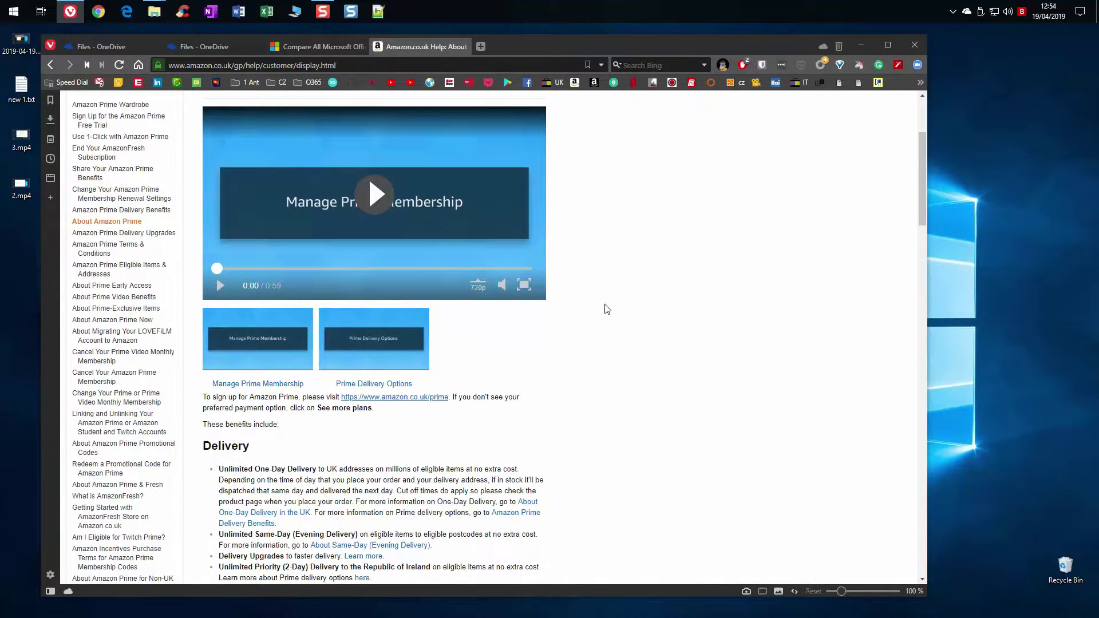
pyautogui.scroll(3, 607, 309)
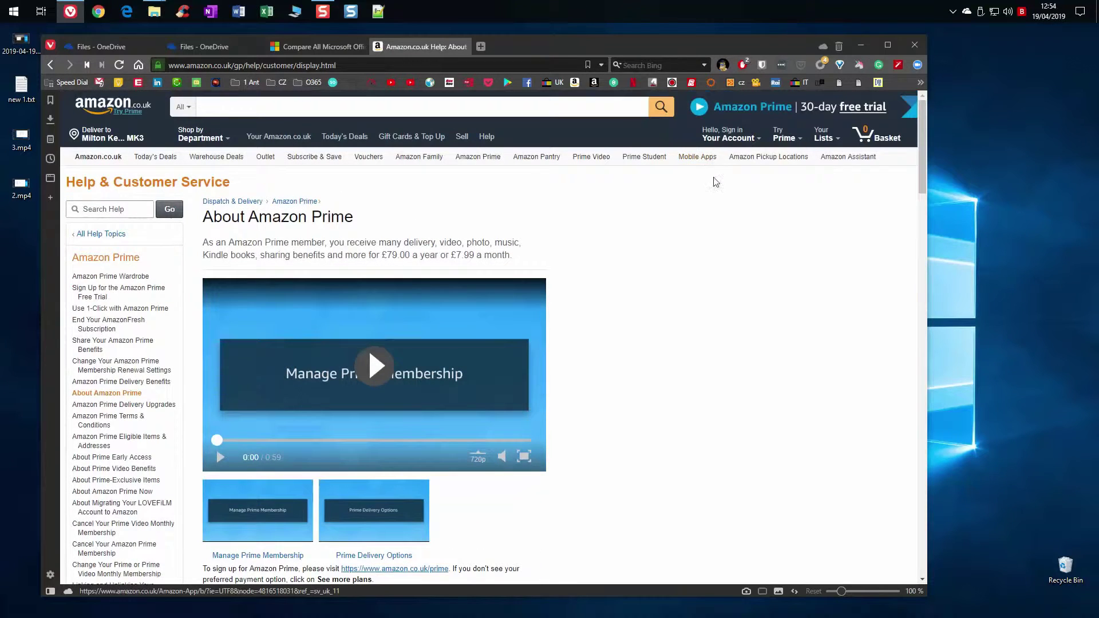
# - Try to open Your Amazon Drive from the Amazon account options and close the Amazon page
pyautogui.moveTo(750, 146)
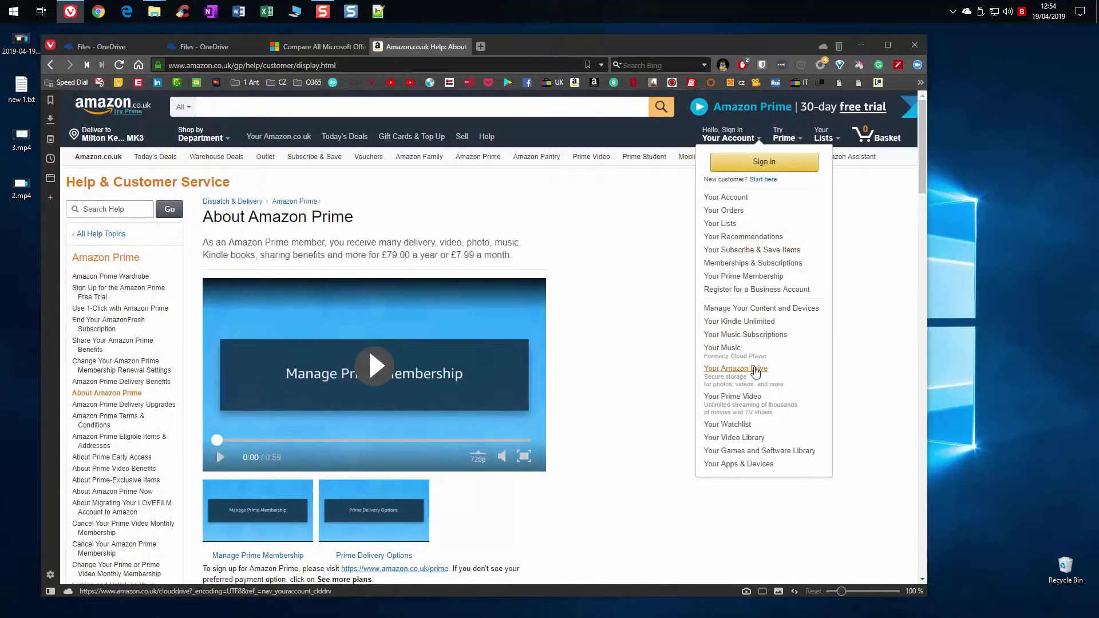
pyautogui.click(755, 369)
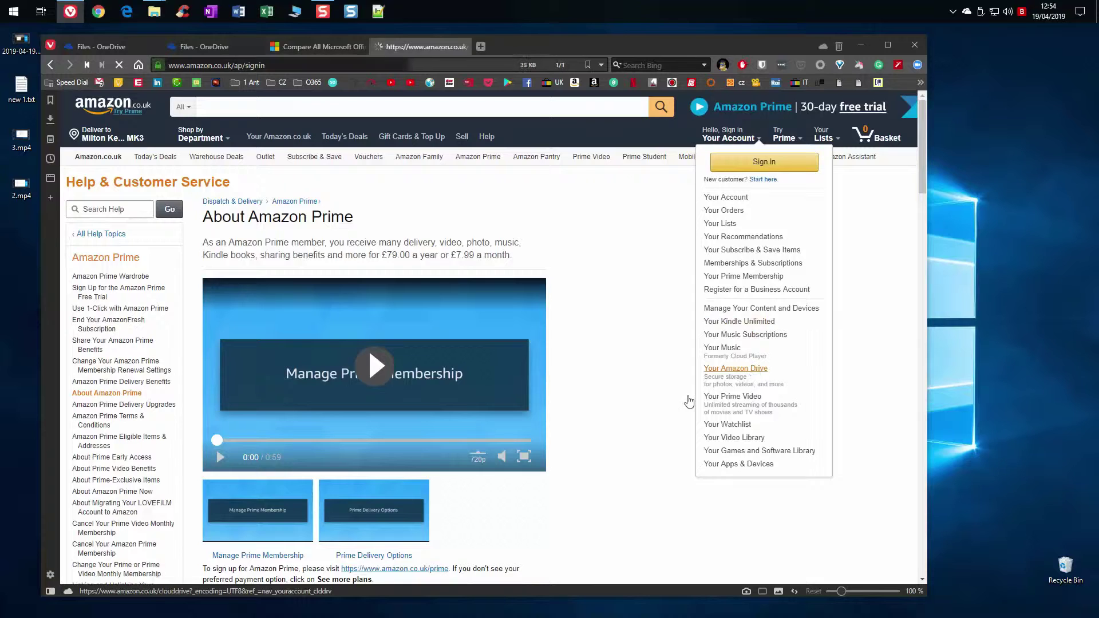
pyautogui.click(463, 46)
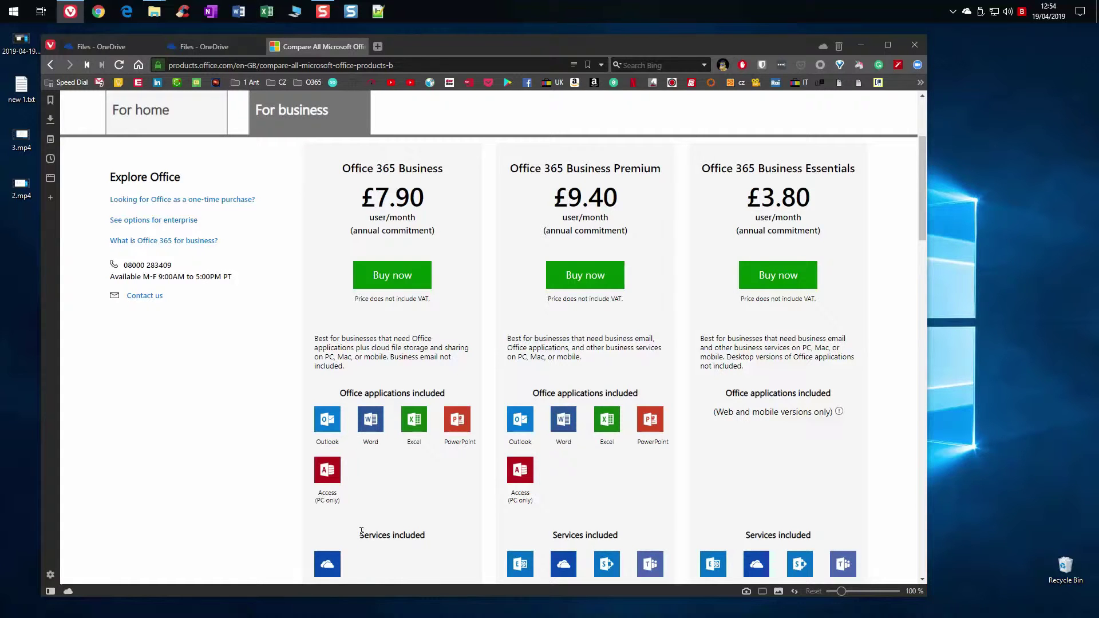
# - Review the services included with Office 365 Business, view its purchase sign-up page and close it
pyautogui.scroll(-1, 363, 529)
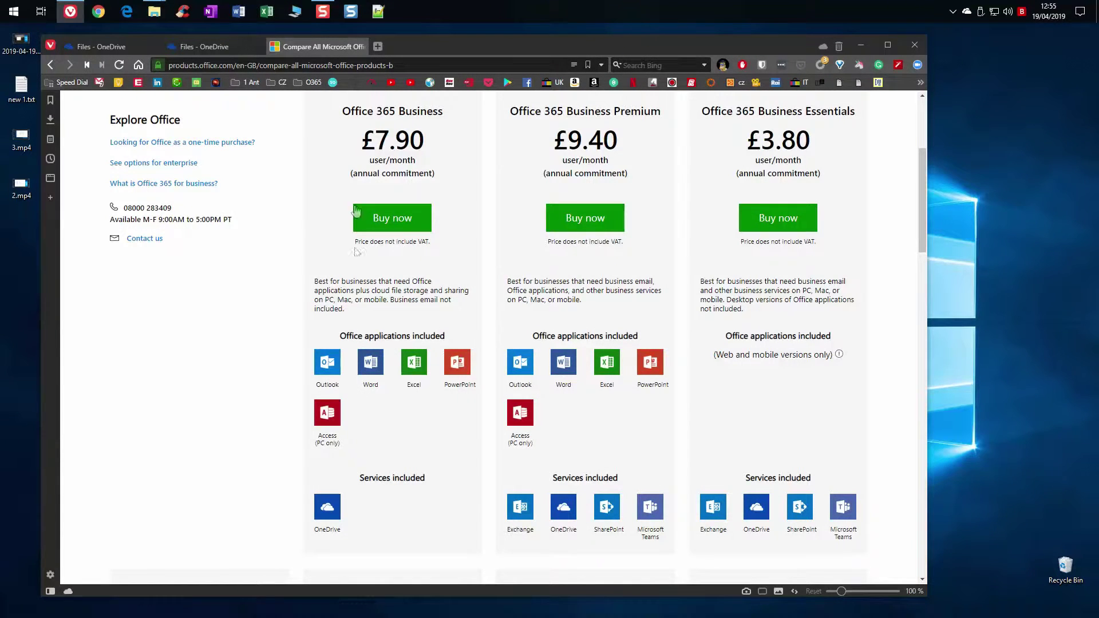
pyautogui.click(386, 221)
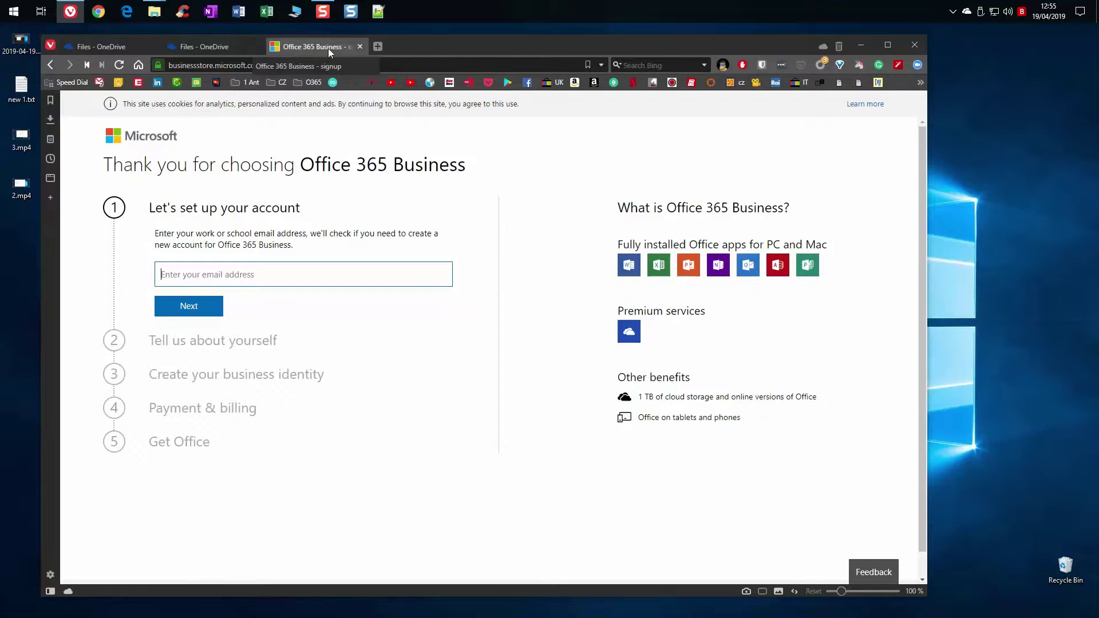
pyautogui.click(362, 46)
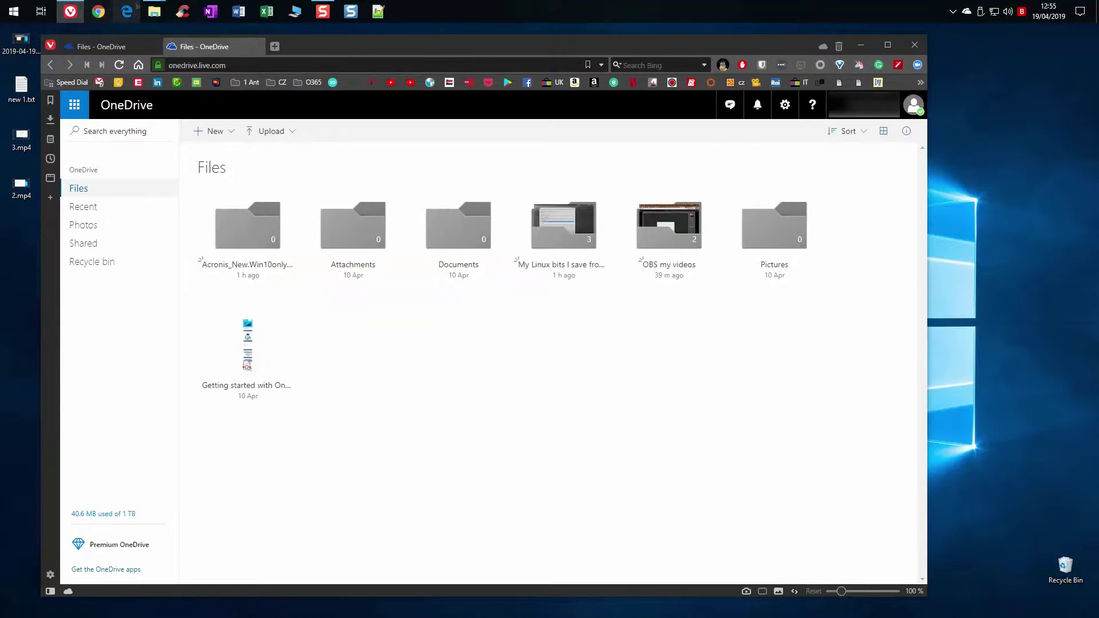
# - Switch to File Explorer to view the contents of 1TB HDD mine (D:) and minimize it
pyautogui.moveTo(154, 11)
pyautogui.click(138, 69)
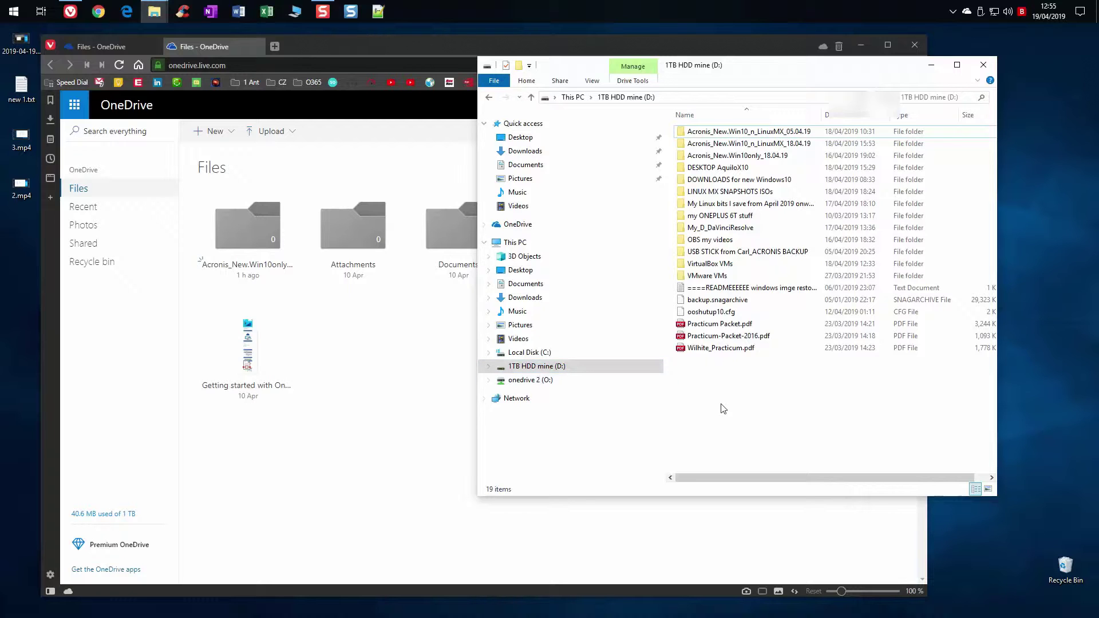
pyautogui.click(931, 65)
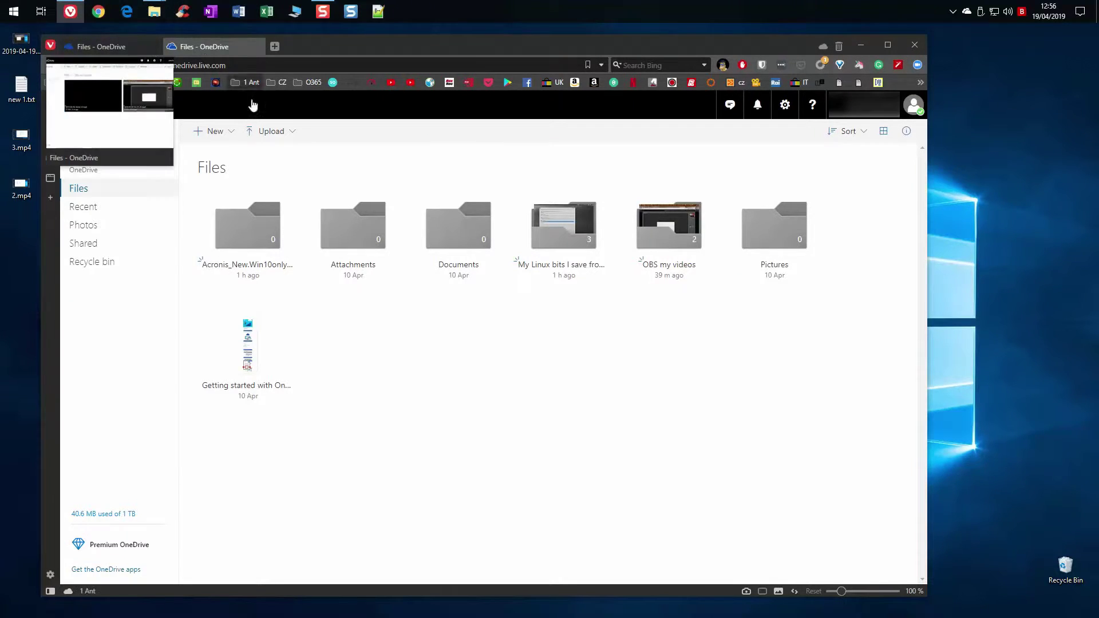
pyautogui.moveTo(98, 42)
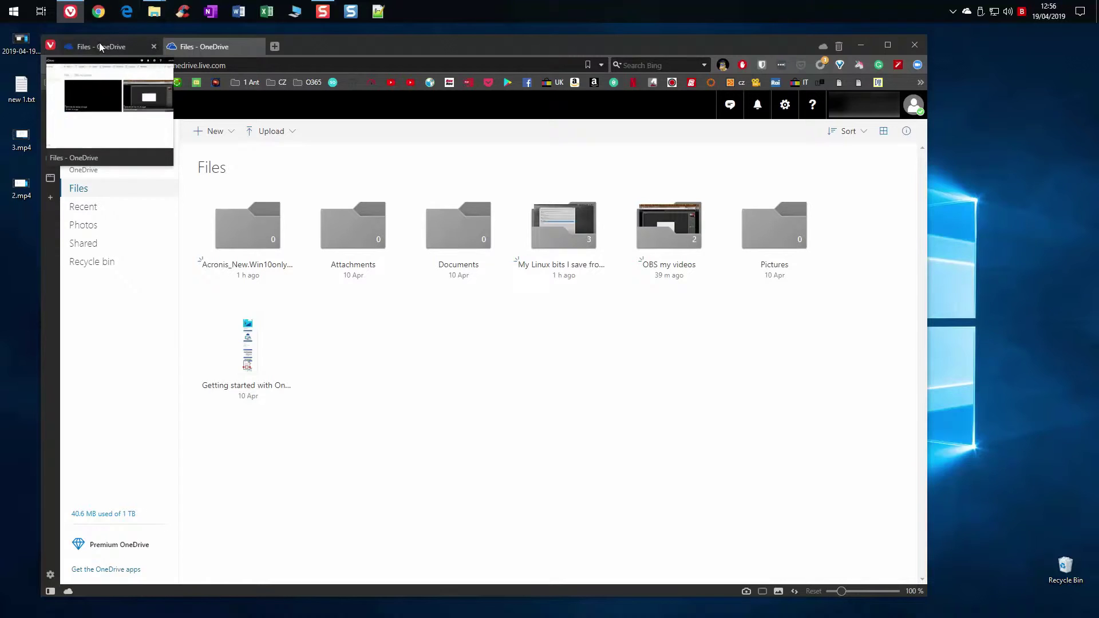
pyautogui.click(73, 15)
pyautogui.click(74, 15)
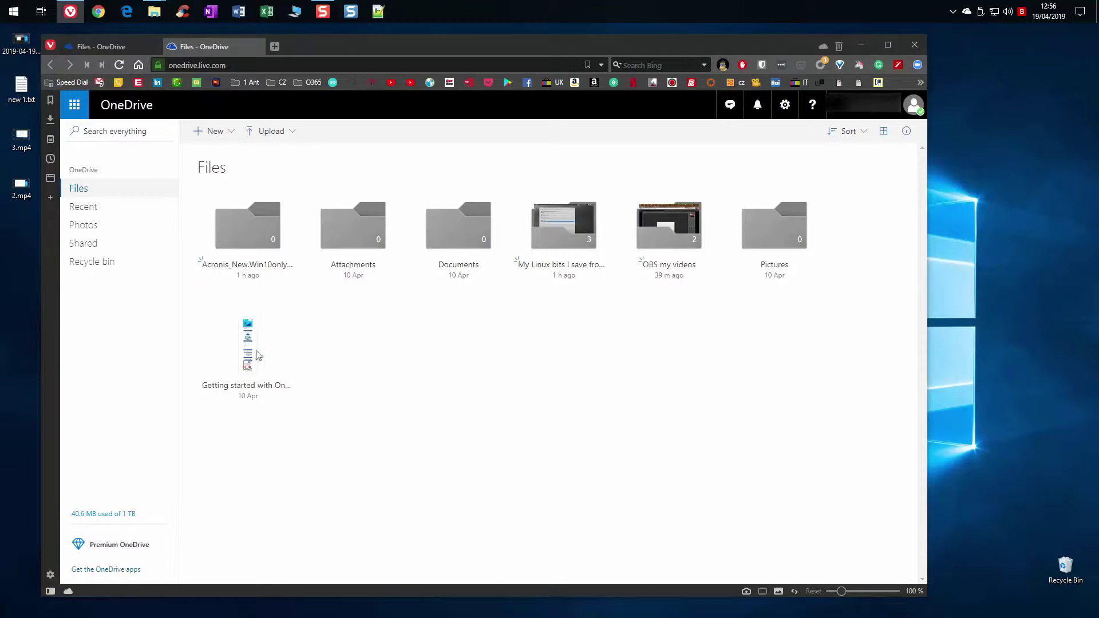
# - Bring back the 1TB HDD mine (D:) window and examine its folders, including the LINUX MX SNAPSHOTS ISOs details
pyautogui.moveTo(161, 10)
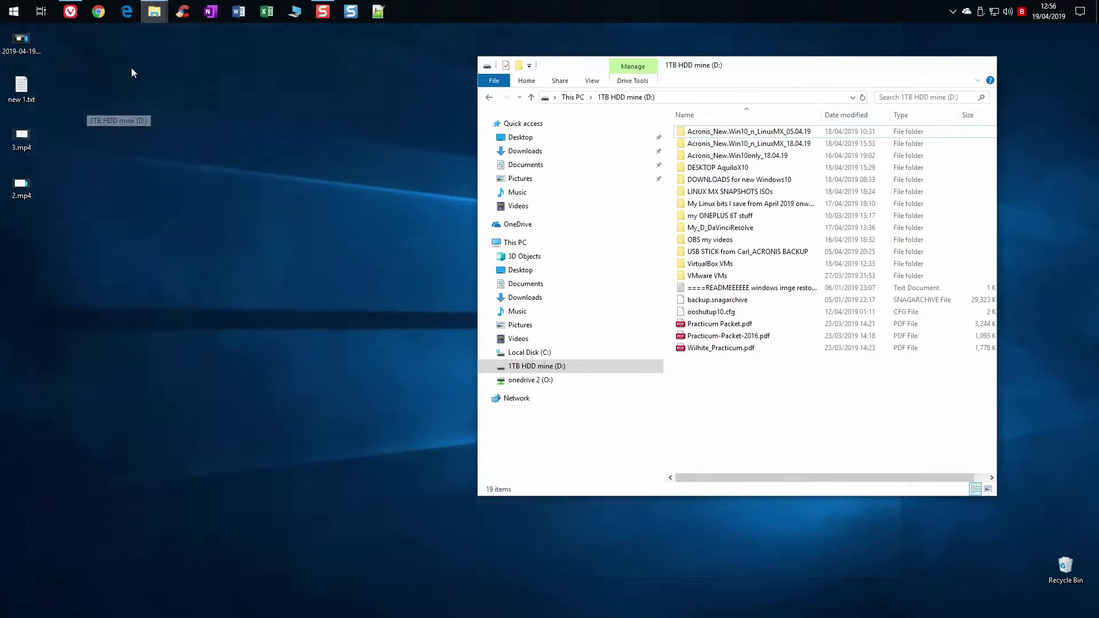
pyautogui.click(132, 67)
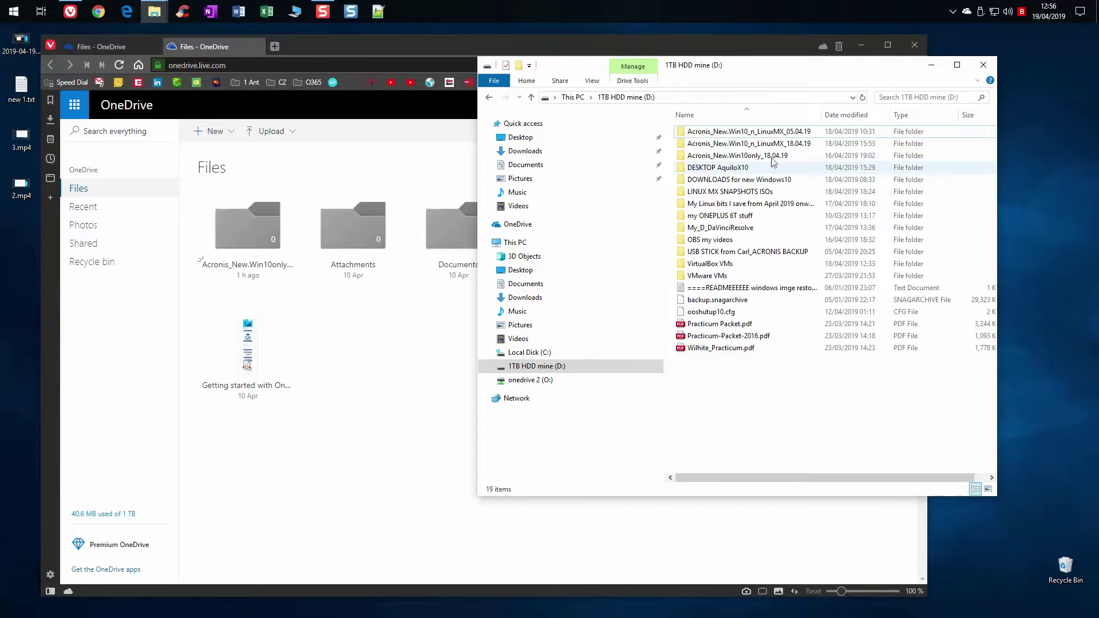
pyautogui.moveTo(738, 198)
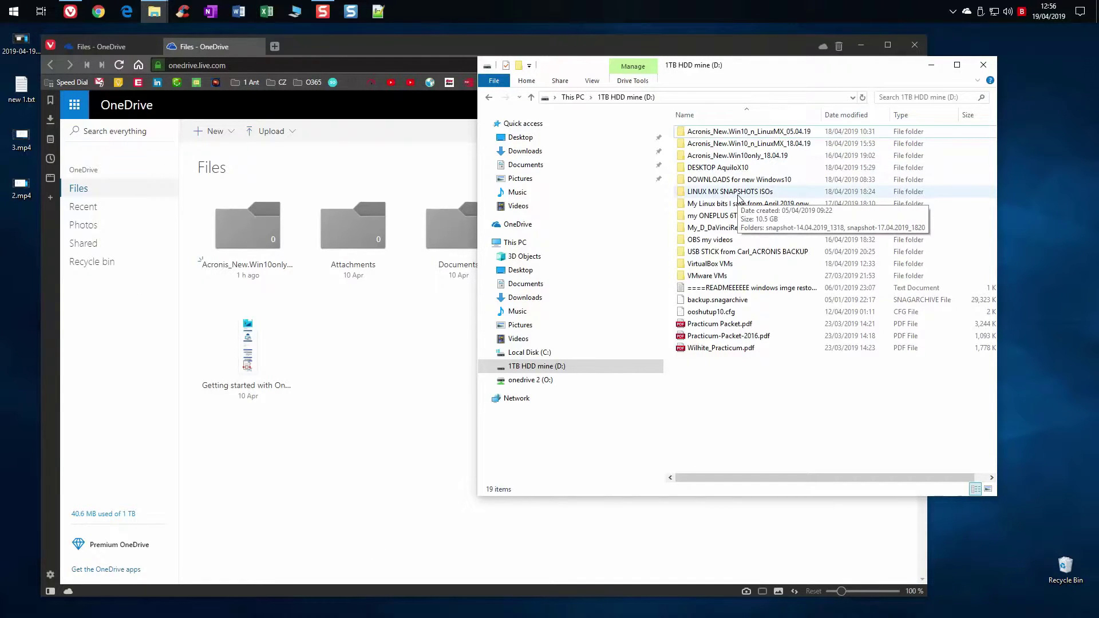
pyautogui.moveTo(724, 272)
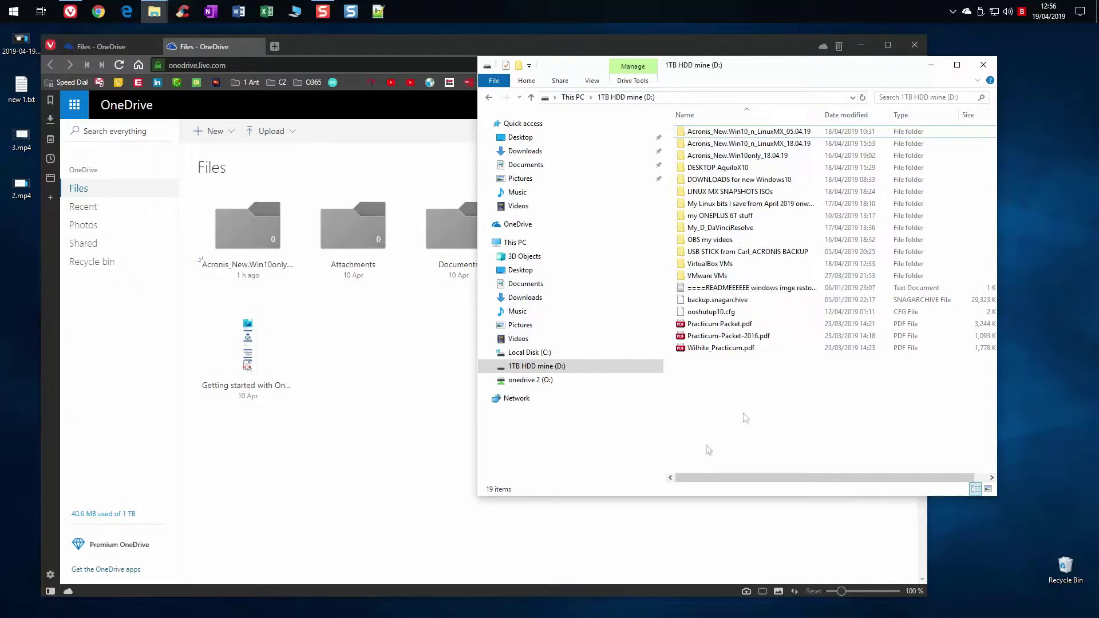
# - Bring the OneDrive web page forward and open the OneDrive desktop client's account settings
pyautogui.click(449, 454)
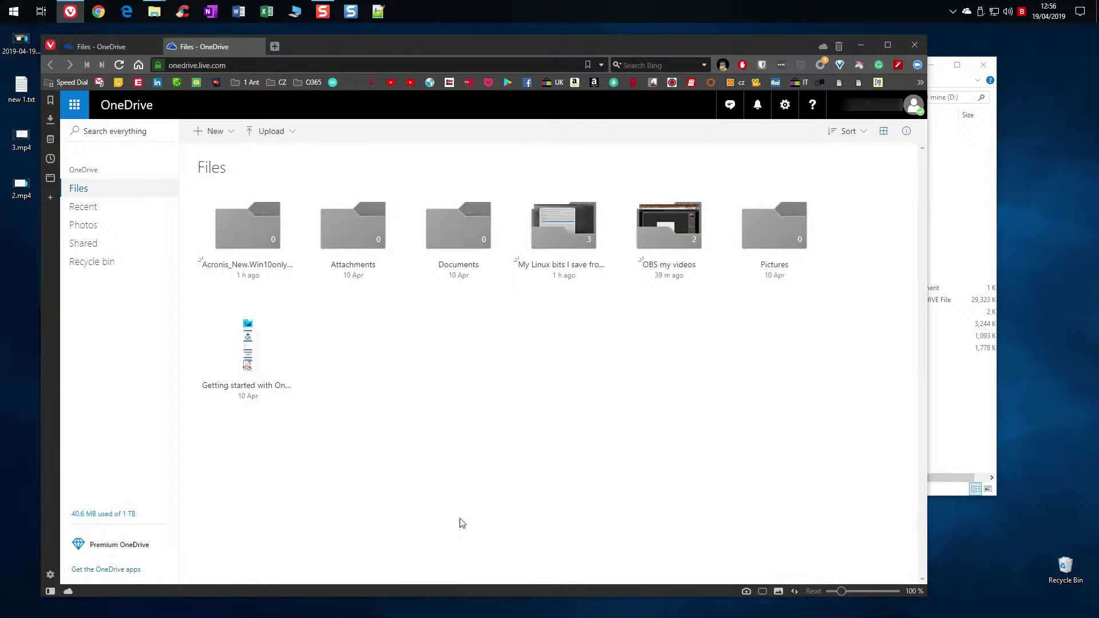
pyautogui.click(966, 12)
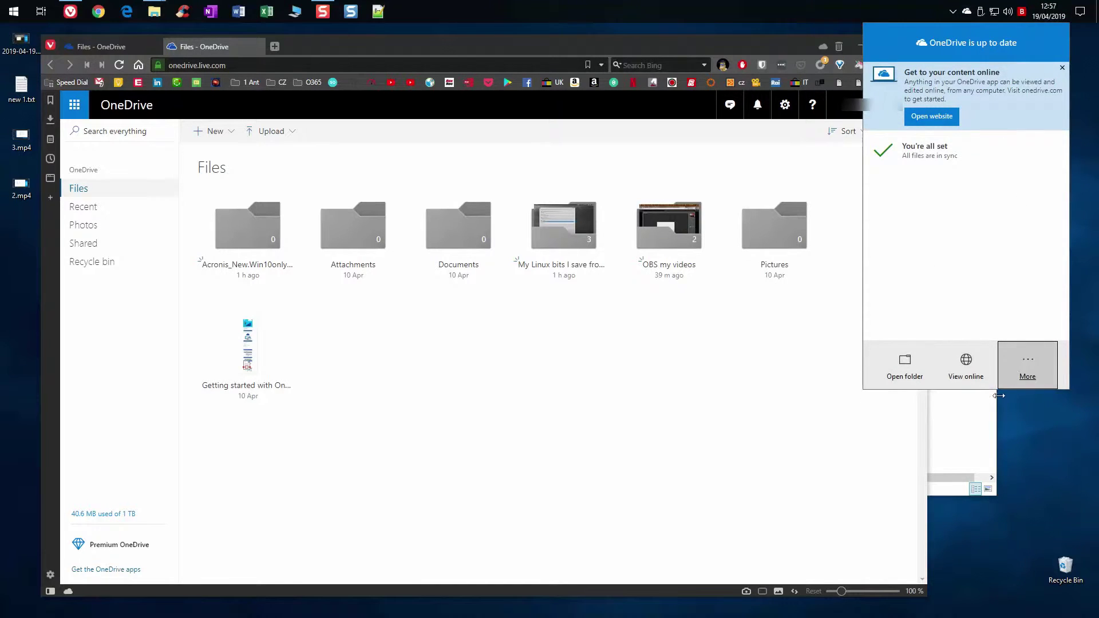
pyautogui.click(1032, 363)
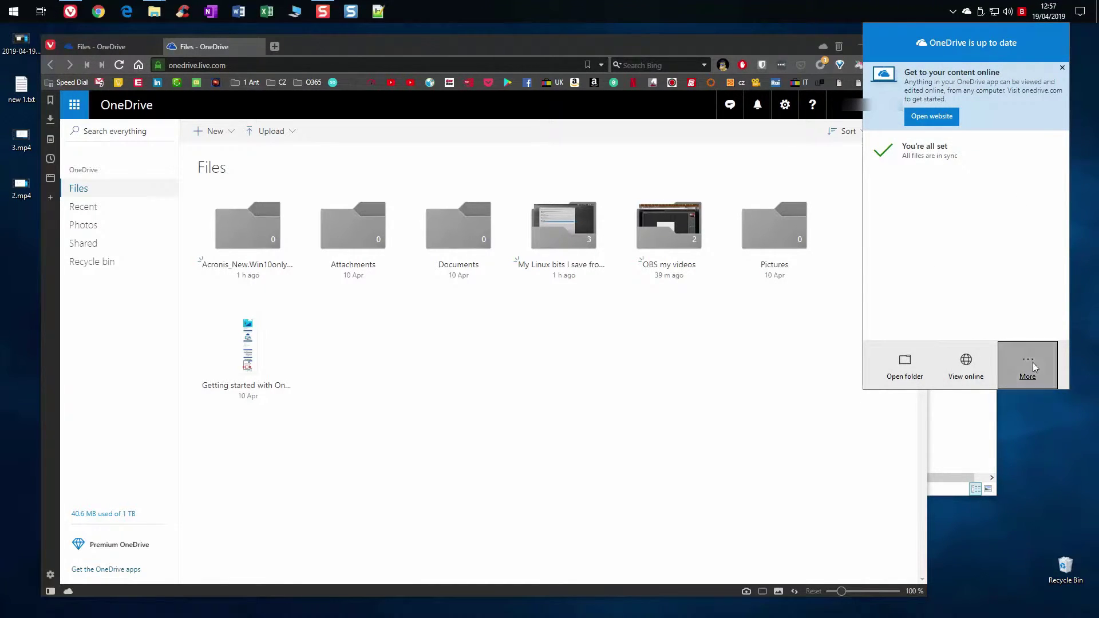
pyautogui.click(998, 223)
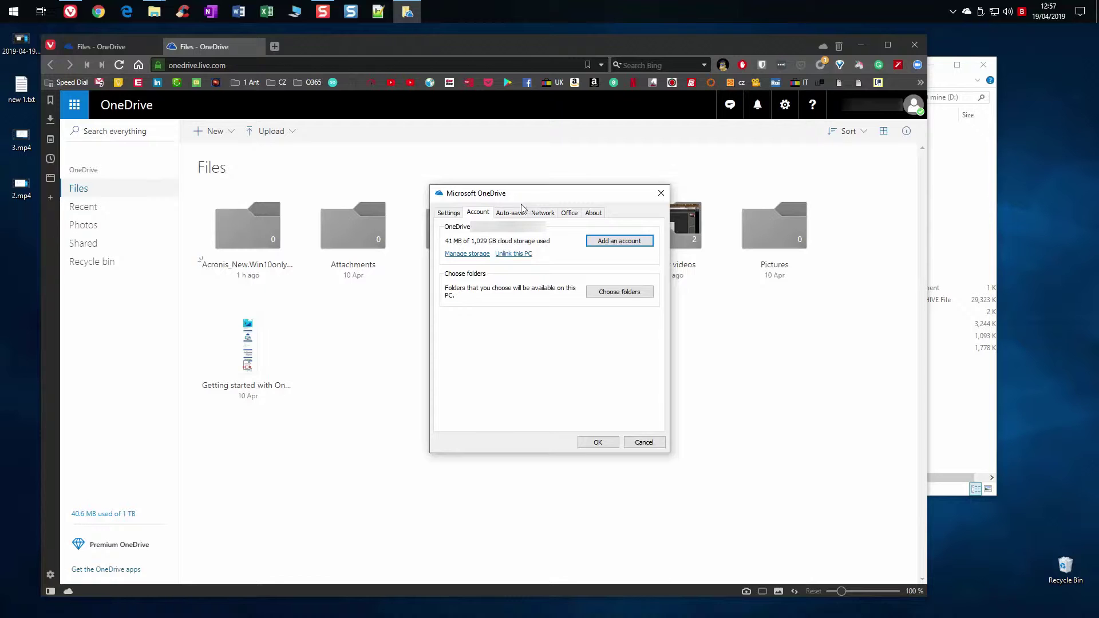
# - Review which OneDrive folders are chosen for this PC and confirm with all of them left unselected
pyautogui.click(622, 292)
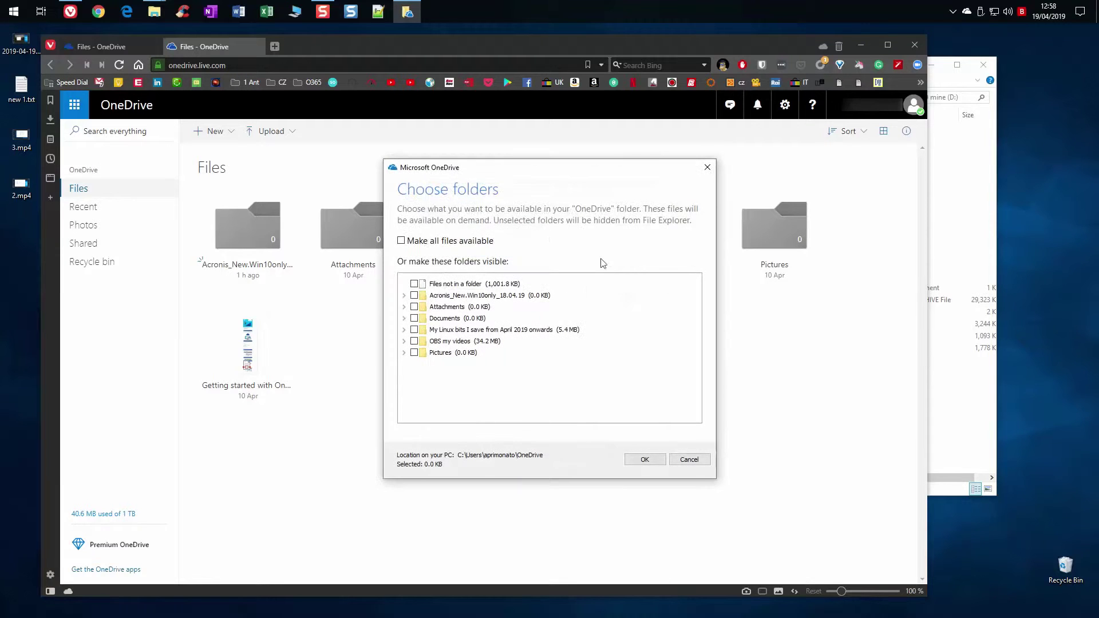
pyautogui.moveTo(527, 171); pyautogui.dragTo(444, 120)
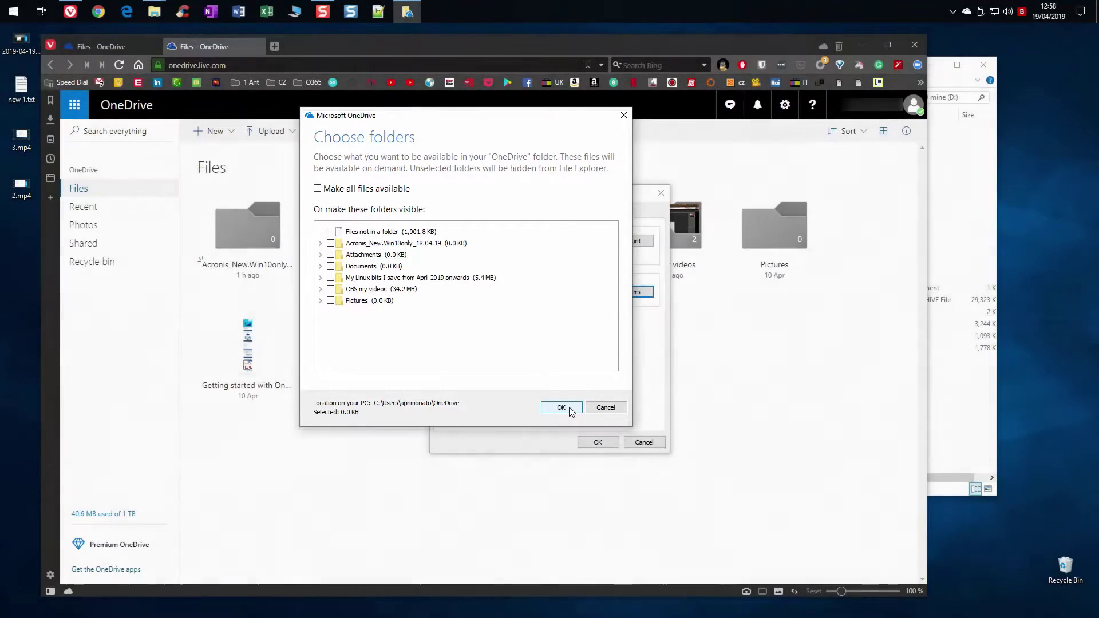
pyautogui.click(570, 409)
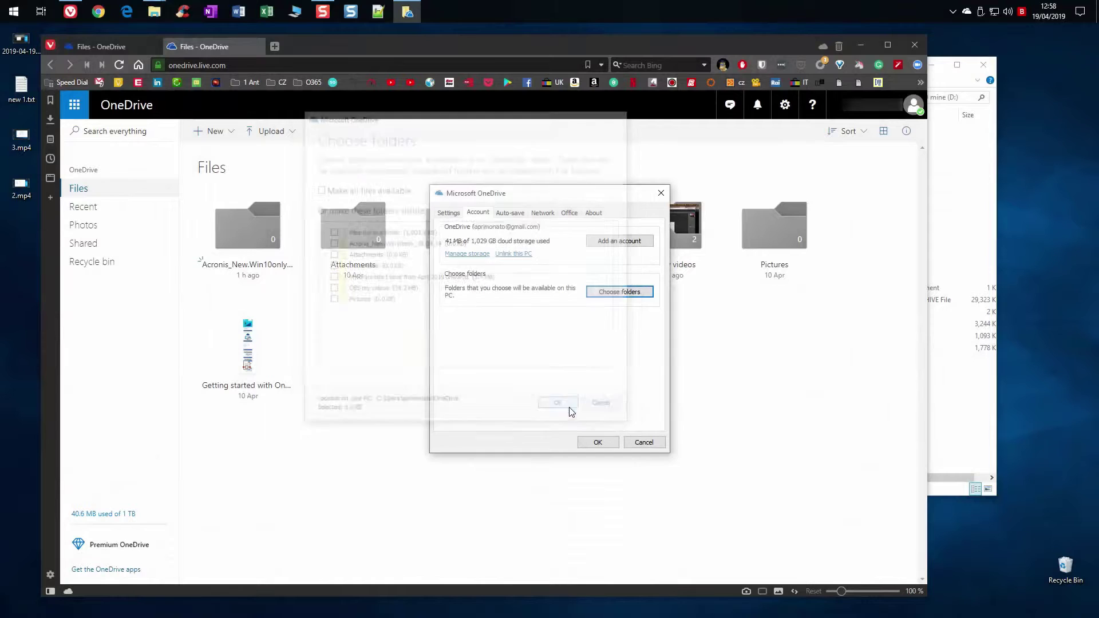
# - Switch to the 1TB HDD mine (D:) File Explorer window, examine the drives under This PC, including Local Disk (C:), and minimize it
pyautogui.moveTo(155, 17)
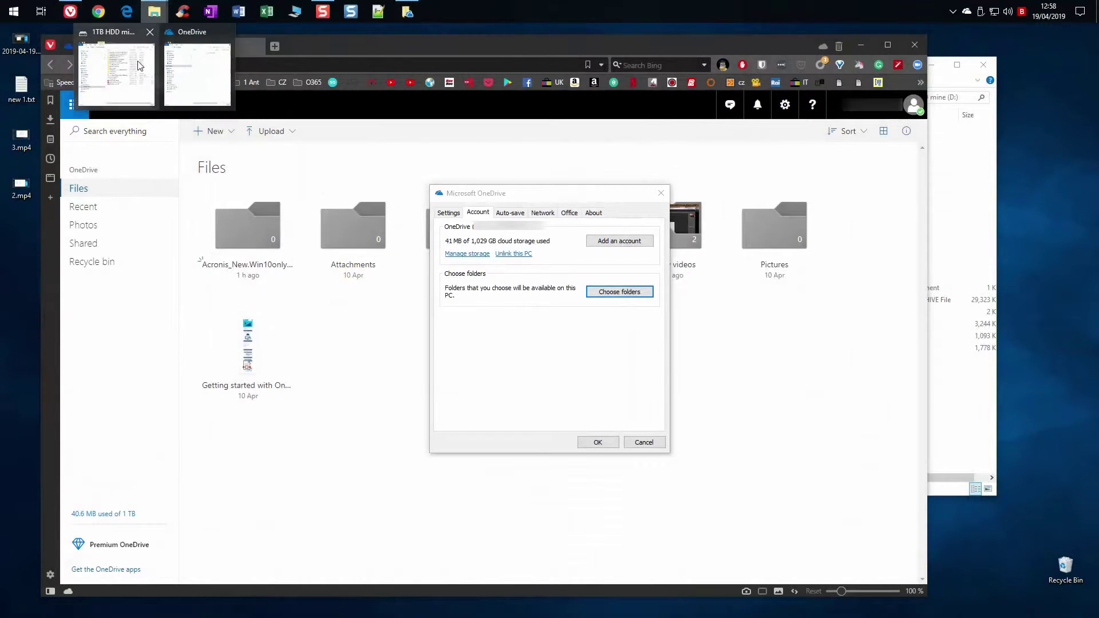
pyautogui.click(141, 66)
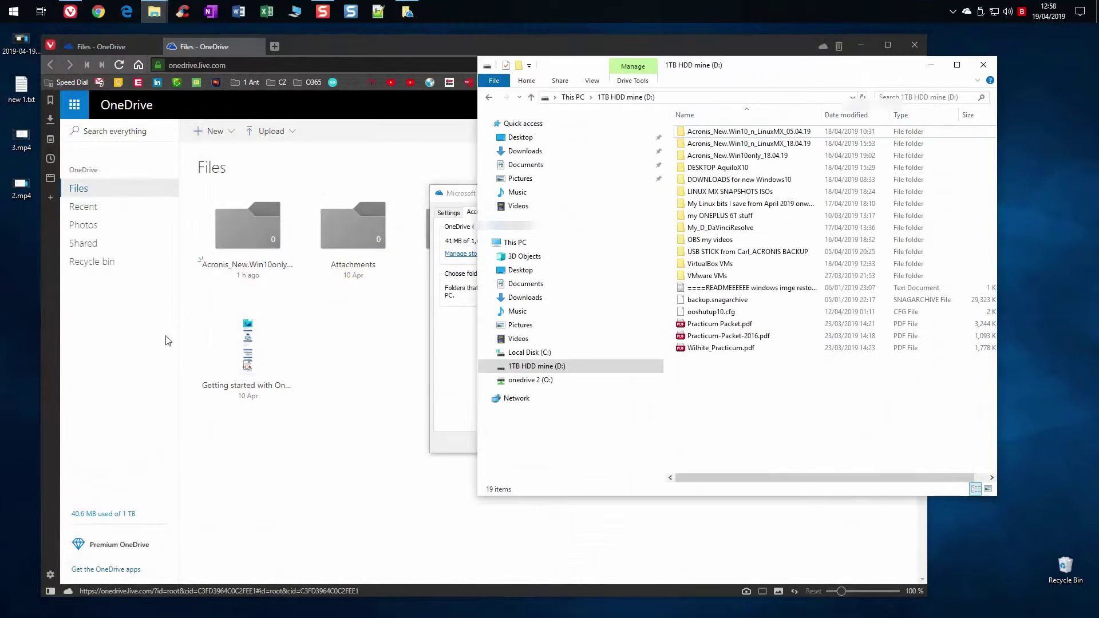
pyautogui.click(508, 243)
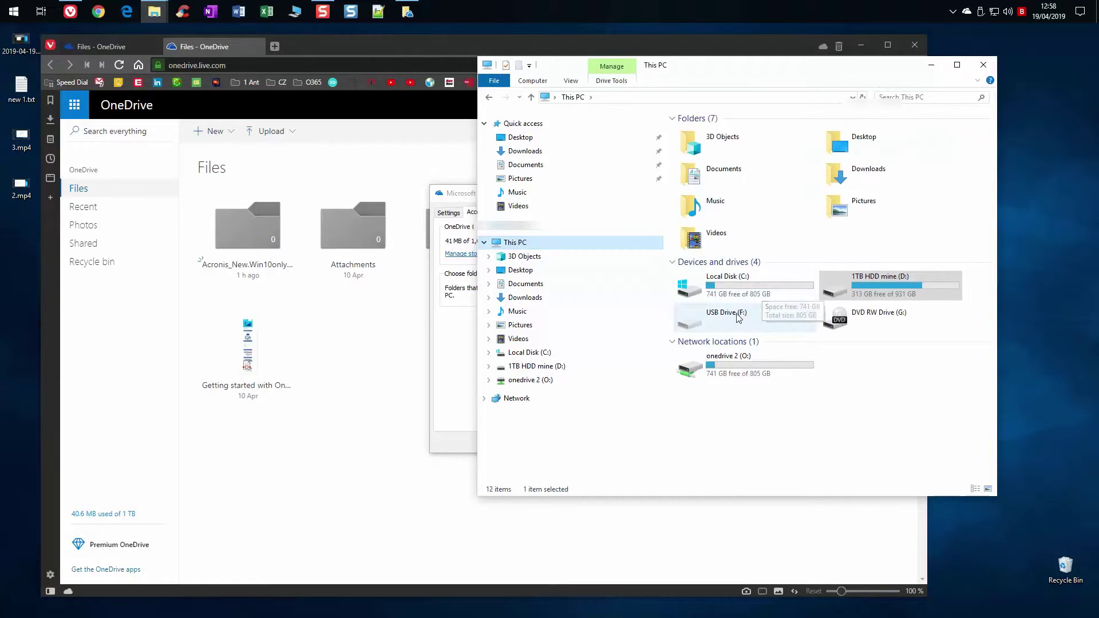
pyautogui.moveTo(750, 296)
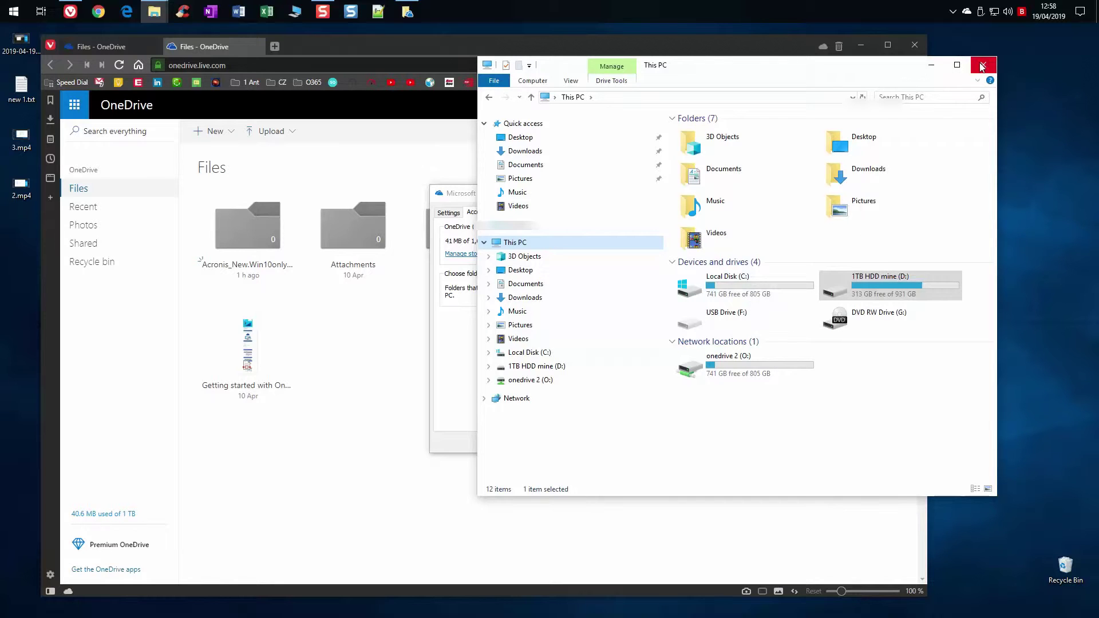
pyautogui.click(933, 65)
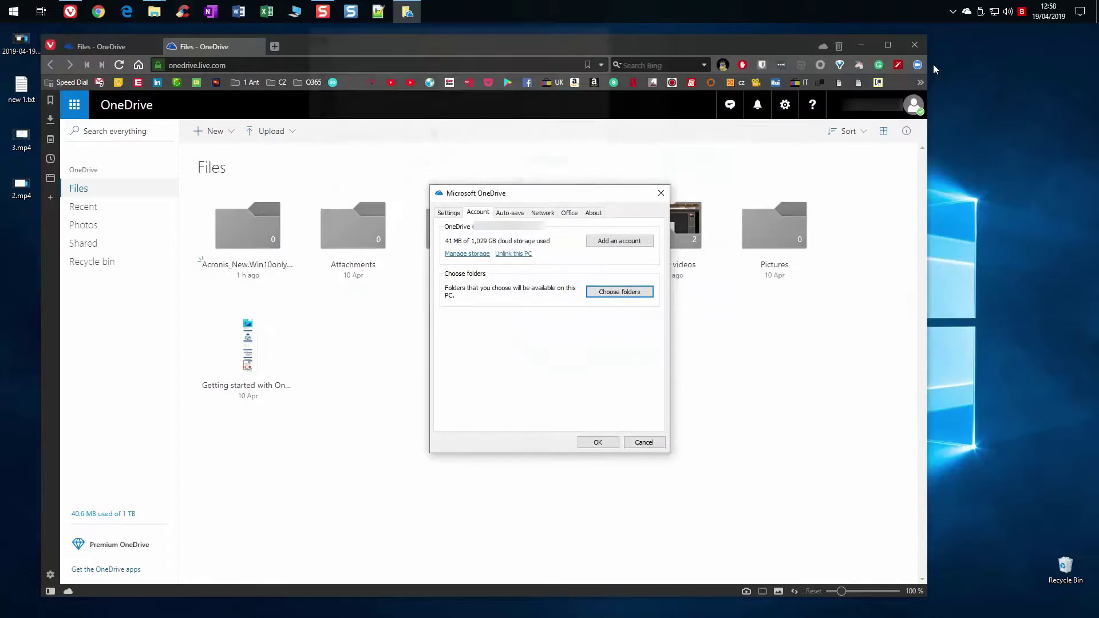
# - Recheck the OneDrive folder selection with nothing selected, confirm it and close the OneDrive settings
pyautogui.click(610, 292)
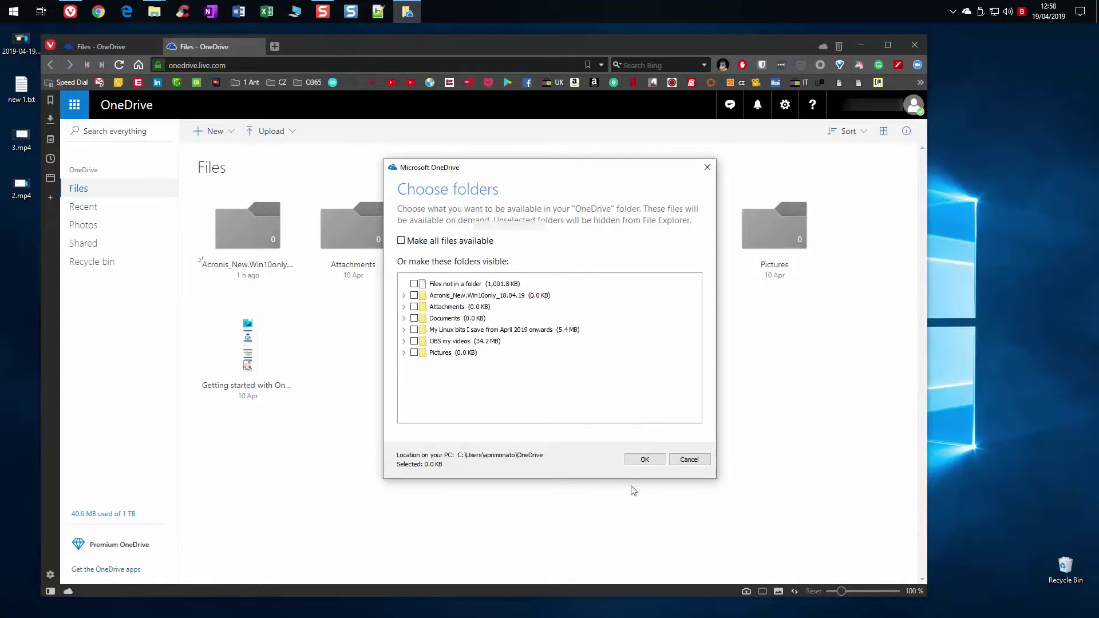
pyautogui.click(651, 460)
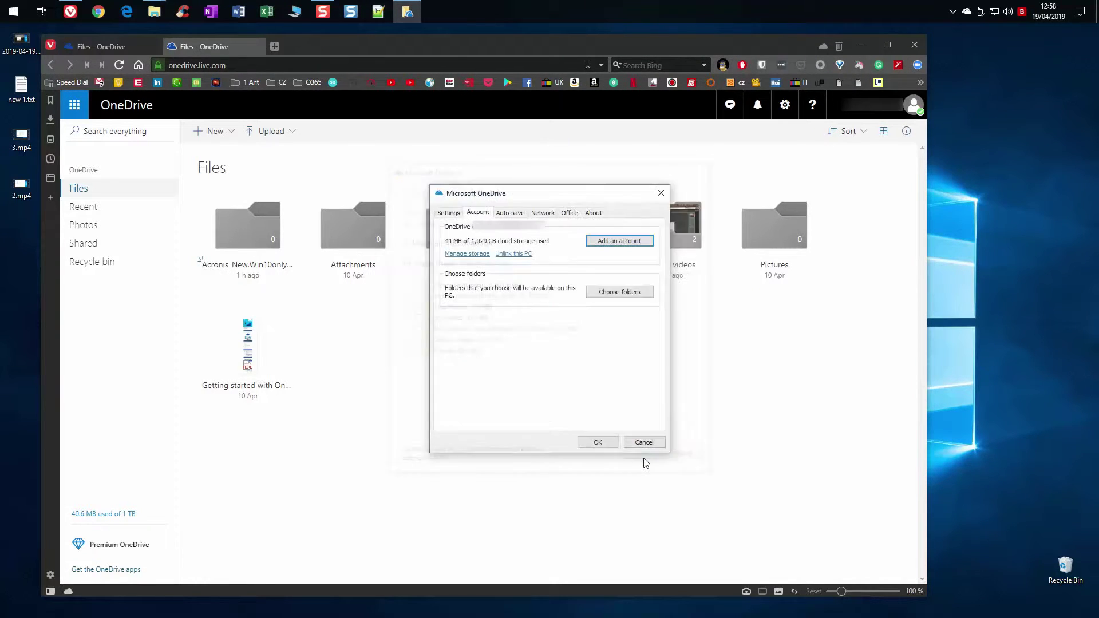
pyautogui.click(598, 442)
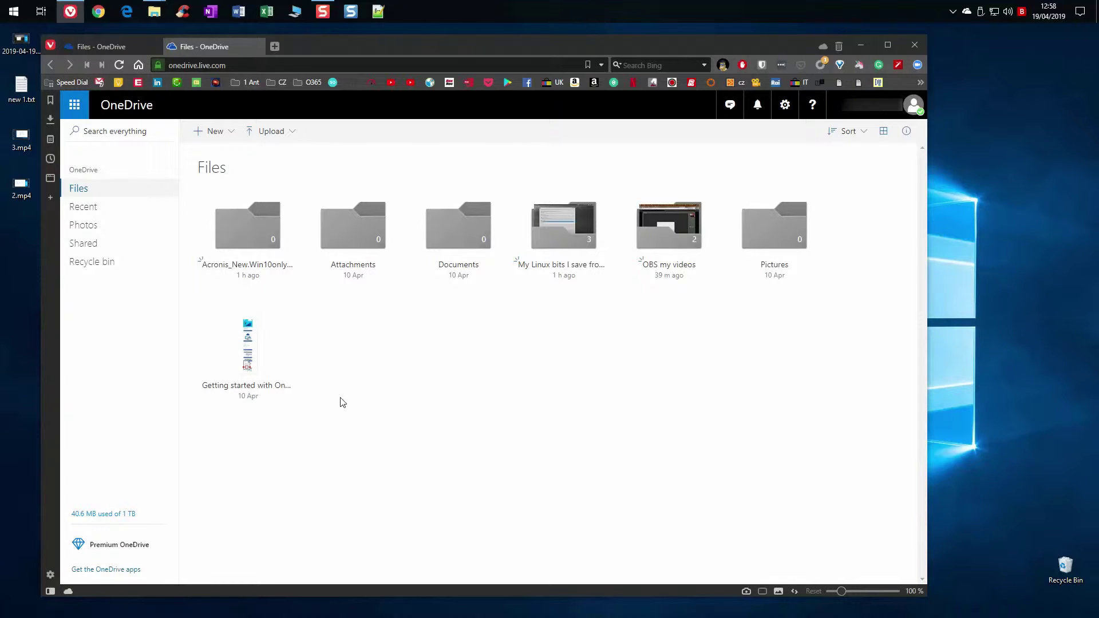
# - Bring up the OneDrive File Explorer window and compare the OneDrive folder's contents with the onedrive 2 (O:) network drive
pyautogui.moveTo(156, 18)
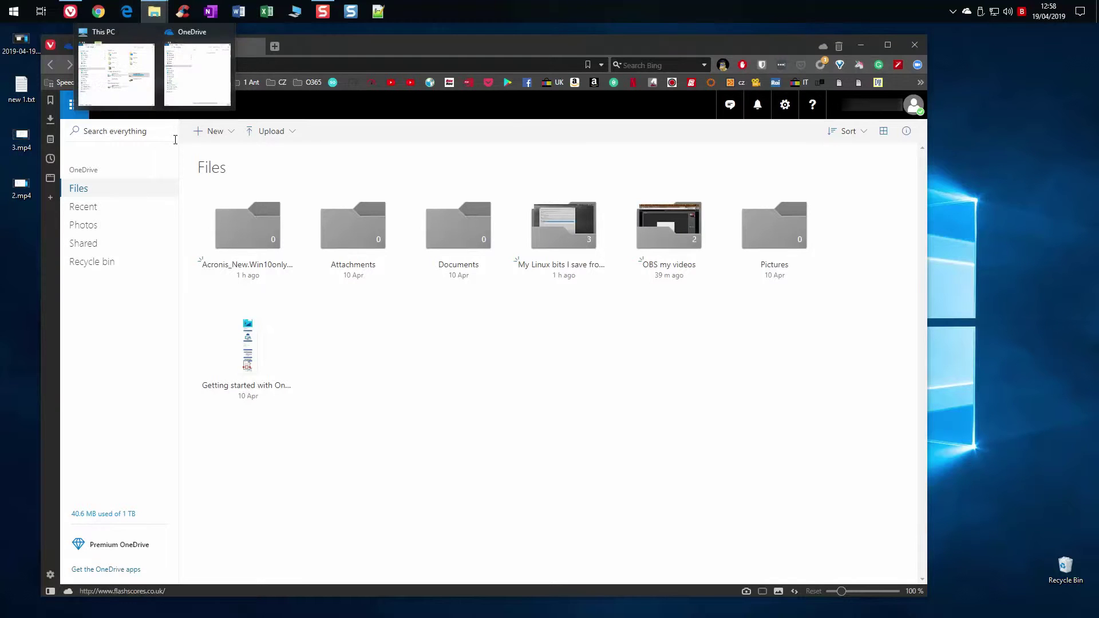
pyautogui.click(192, 87)
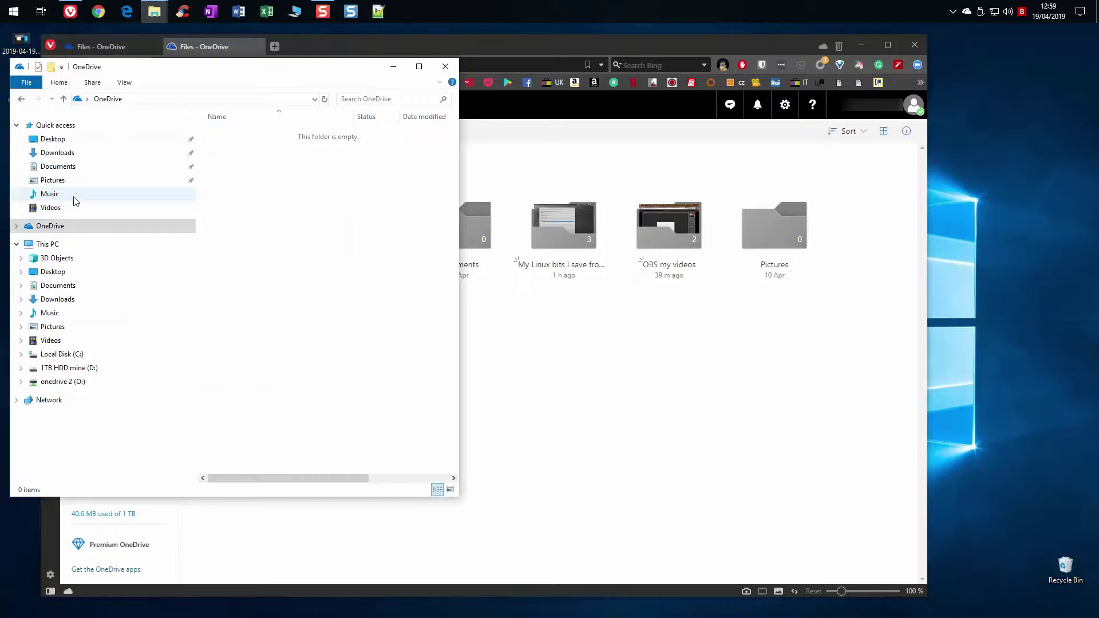
pyautogui.click(43, 228)
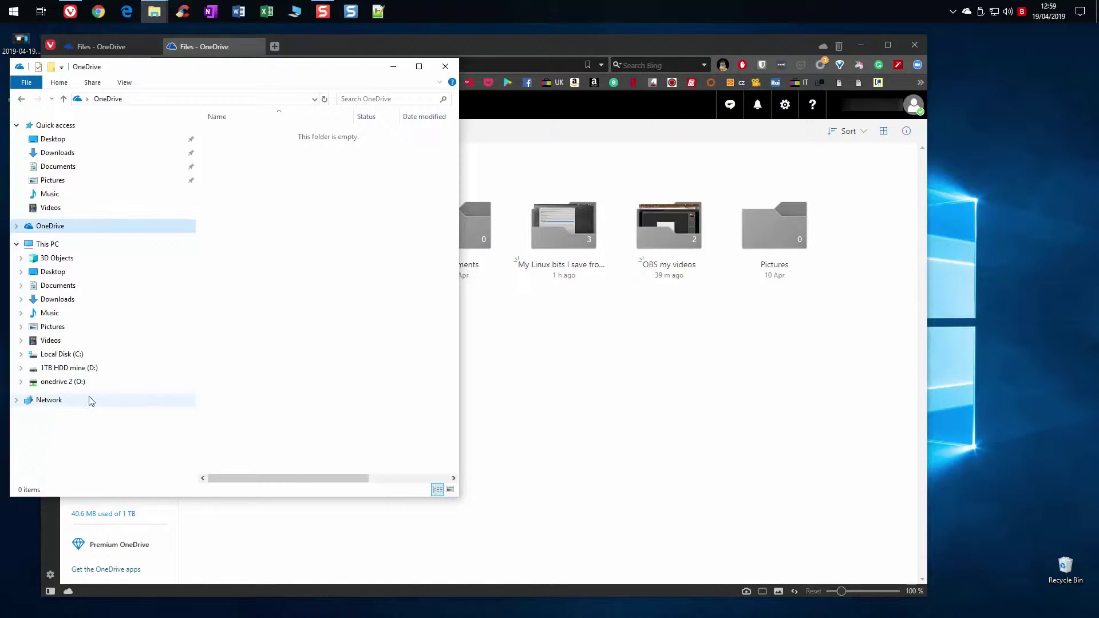
pyautogui.click(64, 384)
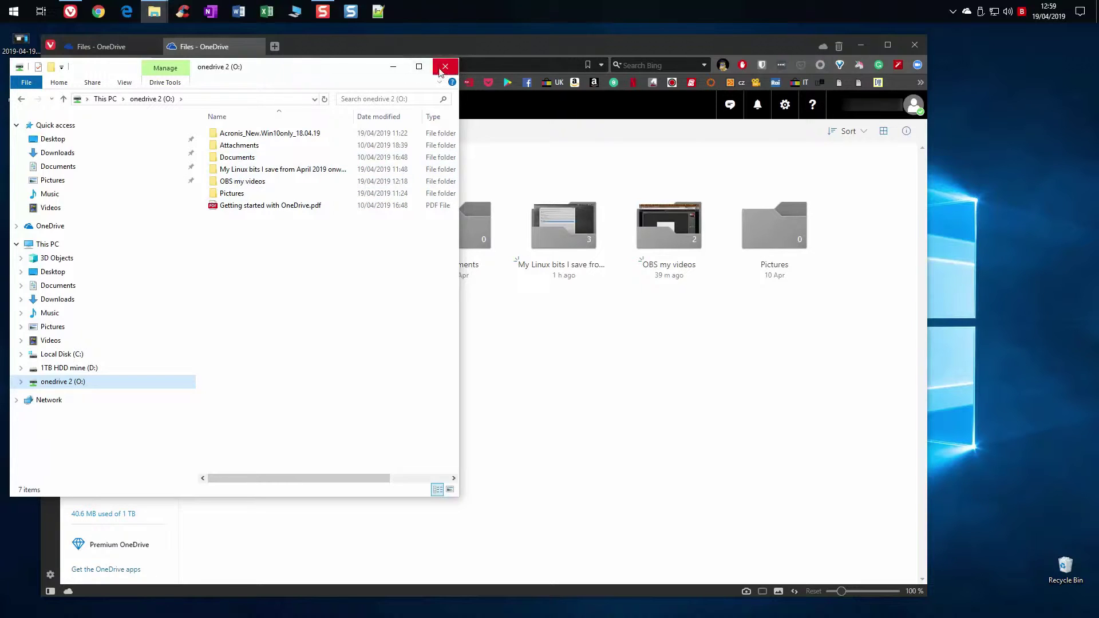
pyautogui.click(393, 67)
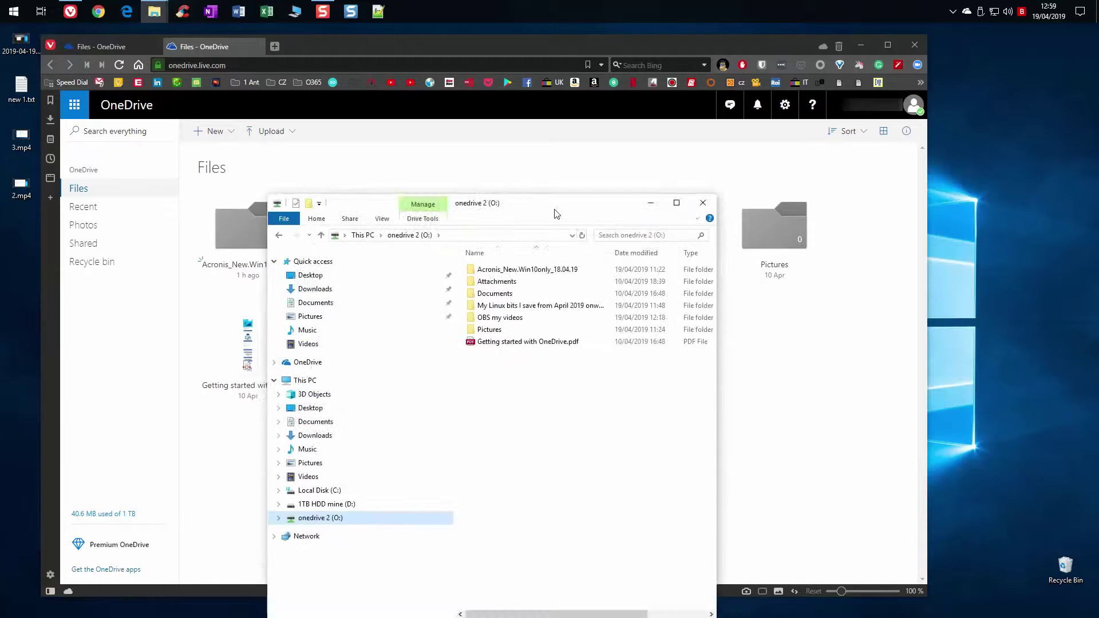
# - Reposition the onedrive 2 (O:) window, view the local OneDrive folder again and minimize the window
pyautogui.moveTo(554, 214); pyautogui.dragTo(518, 143)
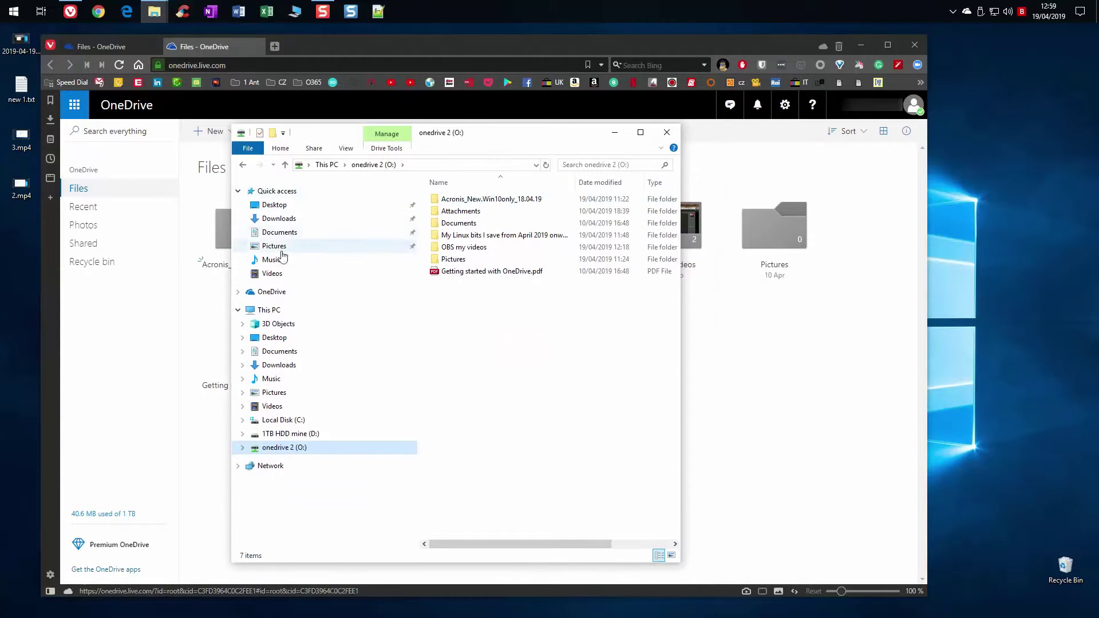
pyautogui.click(276, 293)
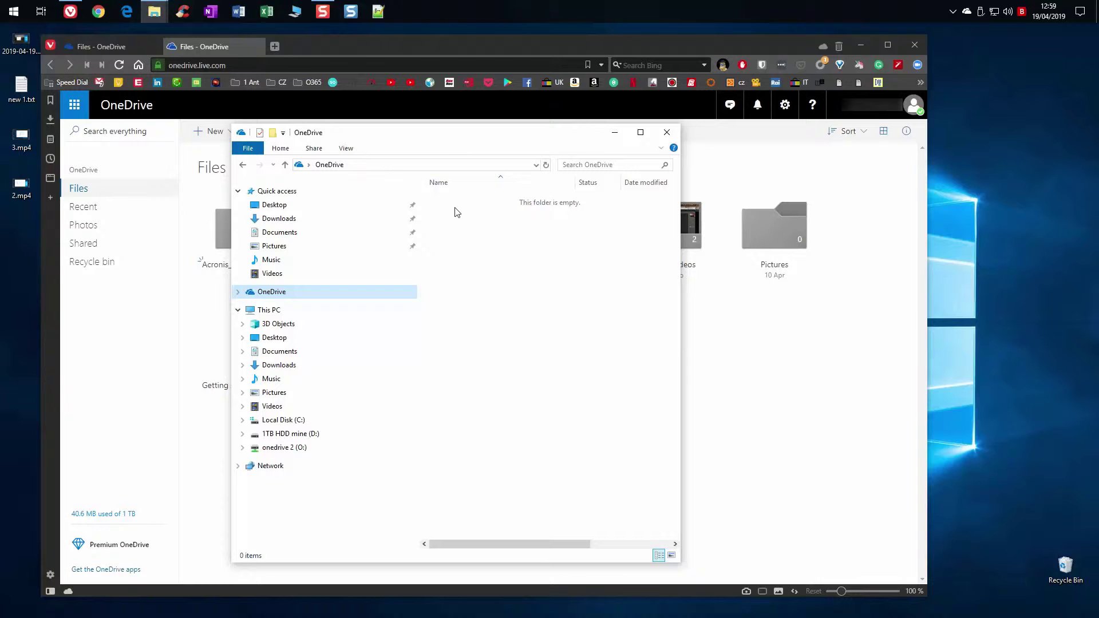
pyautogui.moveTo(458, 140); pyautogui.dragTo(420, 55)
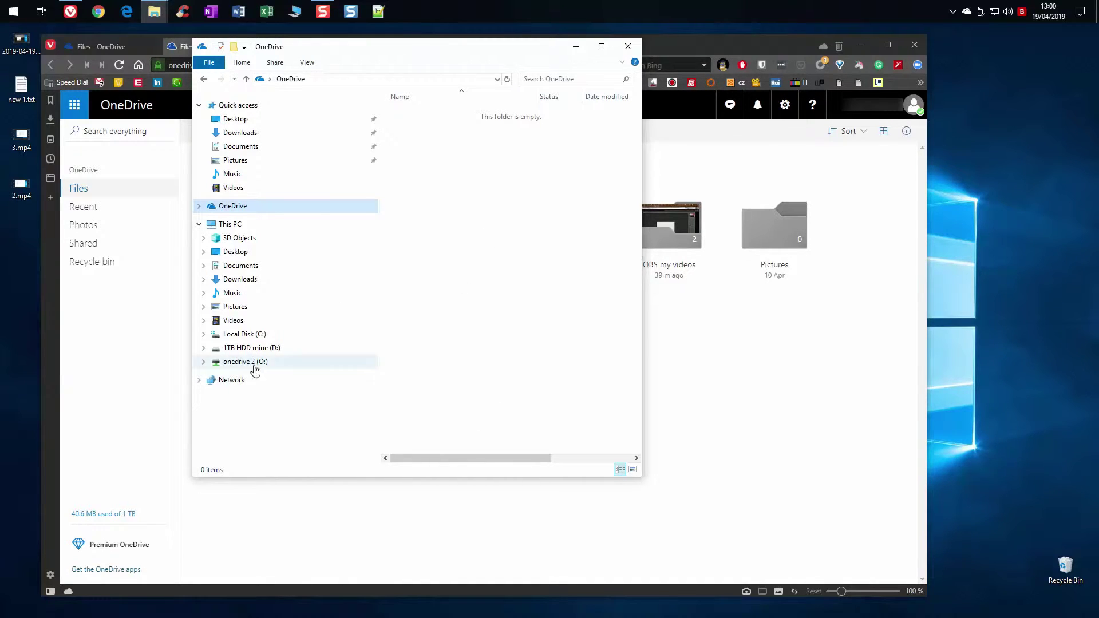
pyautogui.click(575, 46)
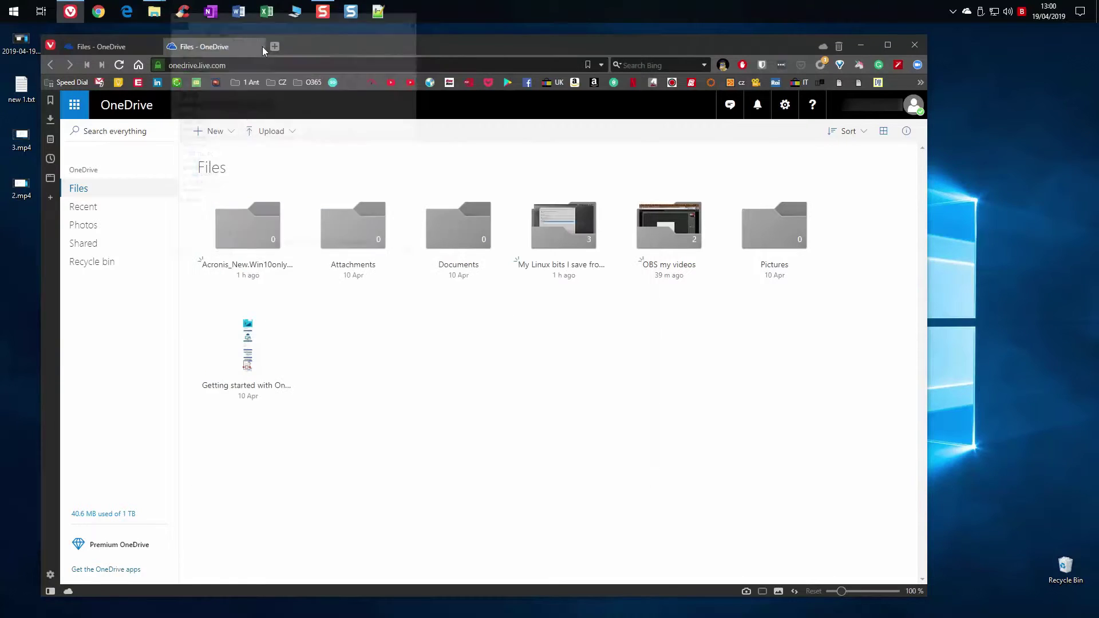
# - Open a new File Explorer window on This PC, widen it and reposition it to show all drives and network locations
pyautogui.rightClick(154, 12)
pyautogui.click(140, 195)
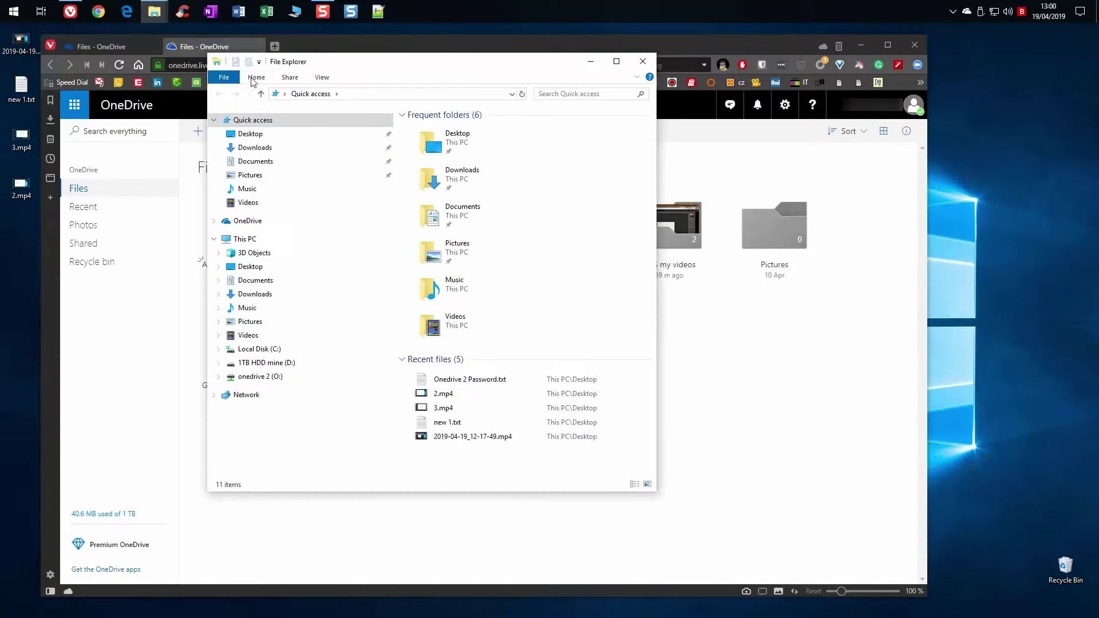
pyautogui.click(245, 239)
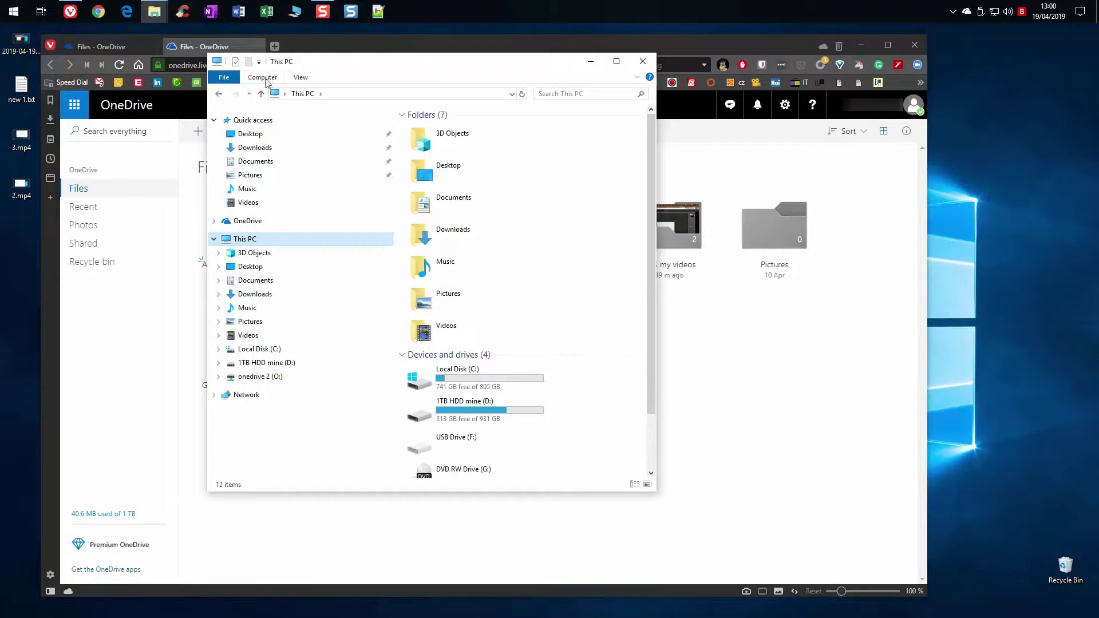
pyautogui.click(265, 77)
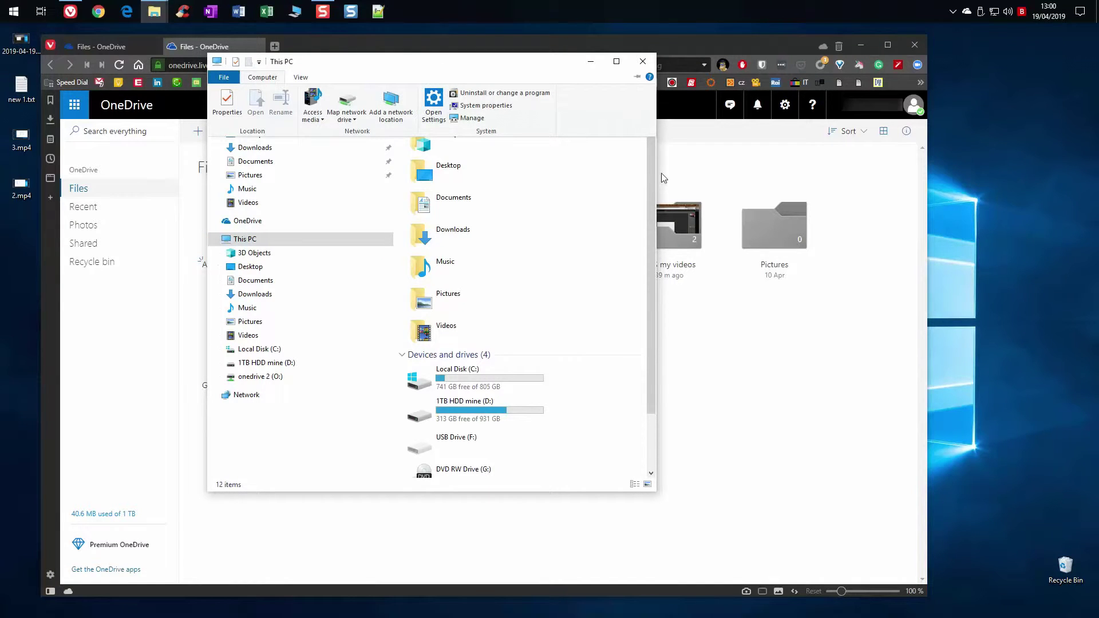
pyautogui.moveTo(656, 174); pyautogui.dragTo(803, 177)
pyautogui.moveTo(458, 68); pyautogui.dragTo(305, 86)
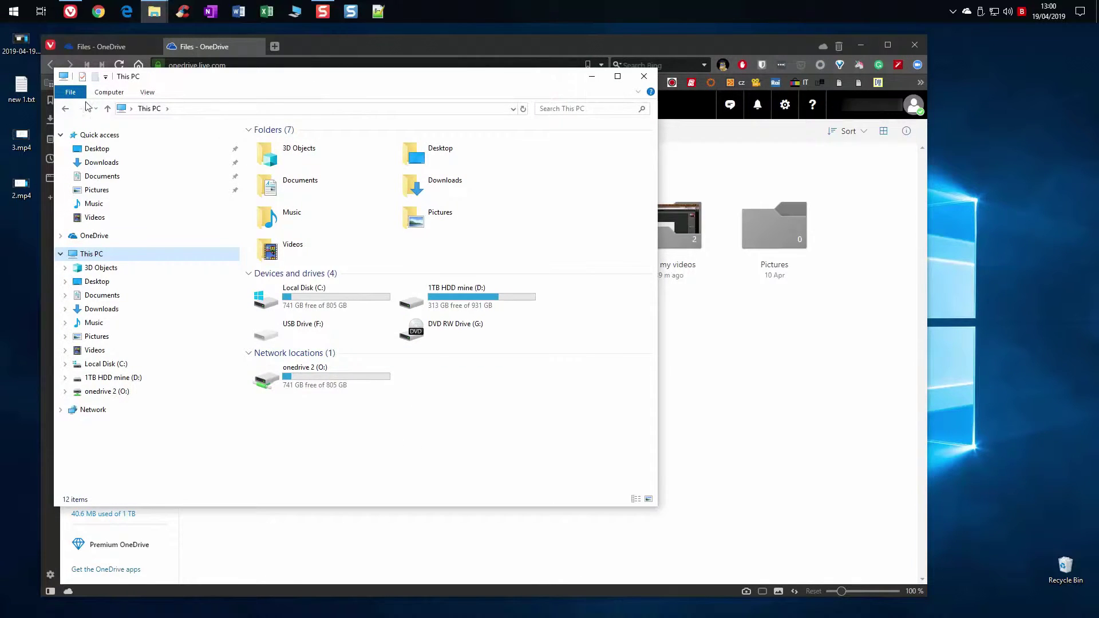
# - Start mapping a network drive from This PC and look through the available drive letters, keeping Z:
pyautogui.click(107, 92)
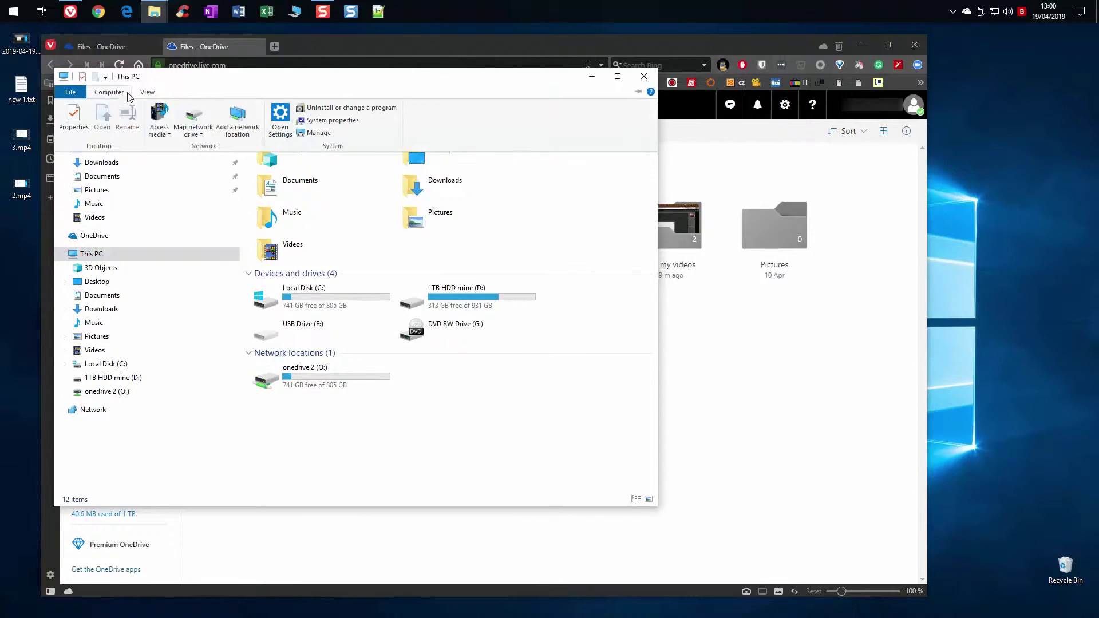
pyautogui.click(202, 137)
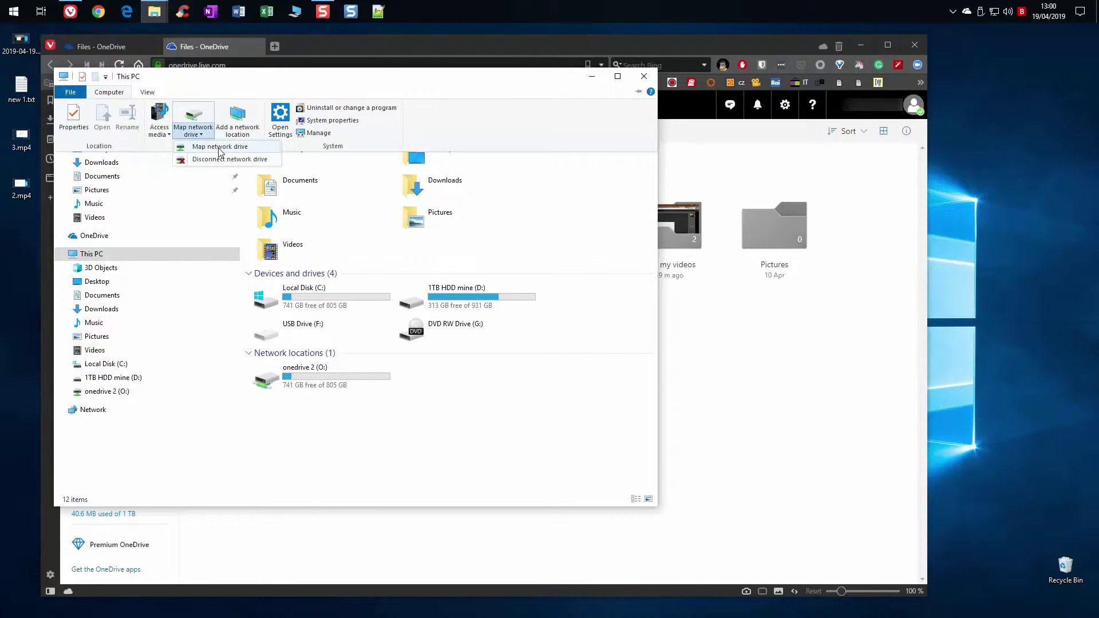
pyautogui.click(219, 150)
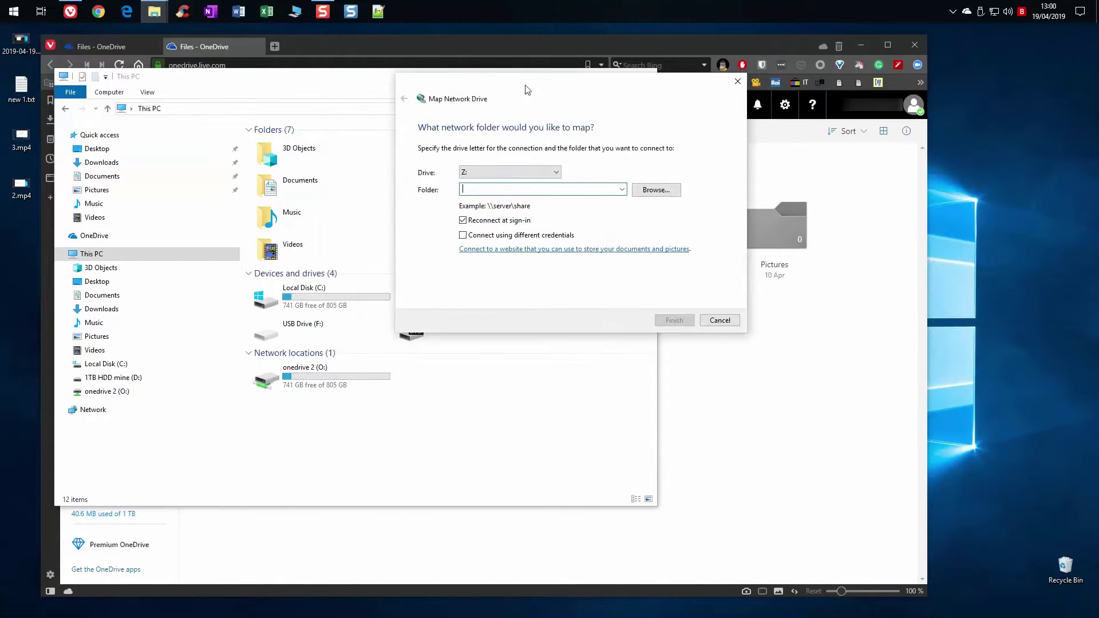
pyautogui.click(452, 166)
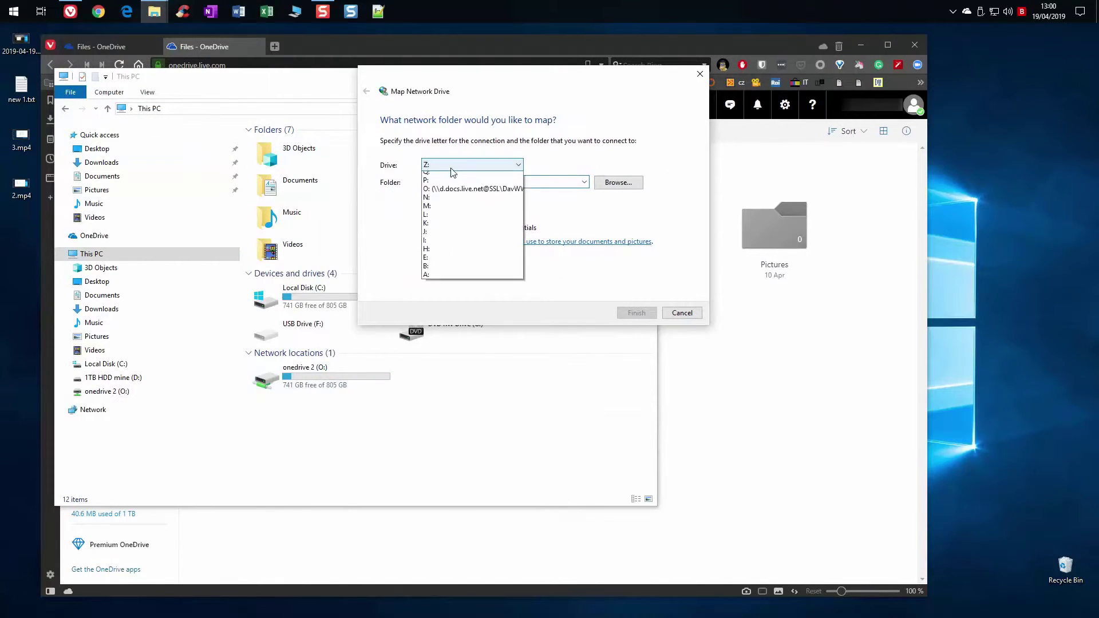
pyautogui.click(372, 179)
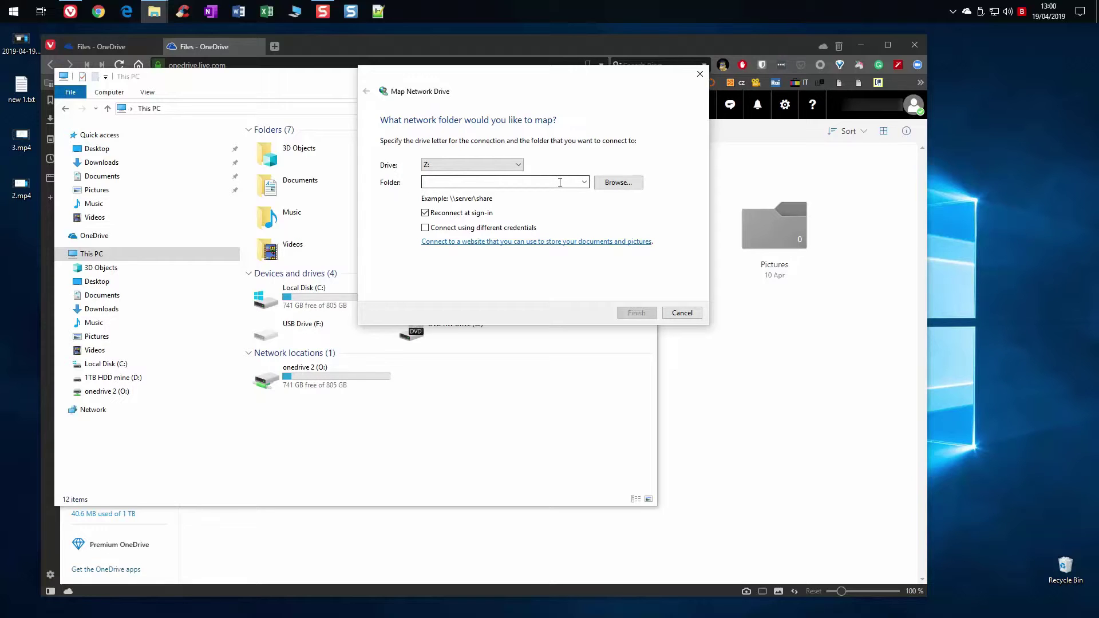
# - Open new 1.txt from the desktop in Notepad and place it below the Map Network Drive folder field
pyautogui.doubleClick(25, 90)
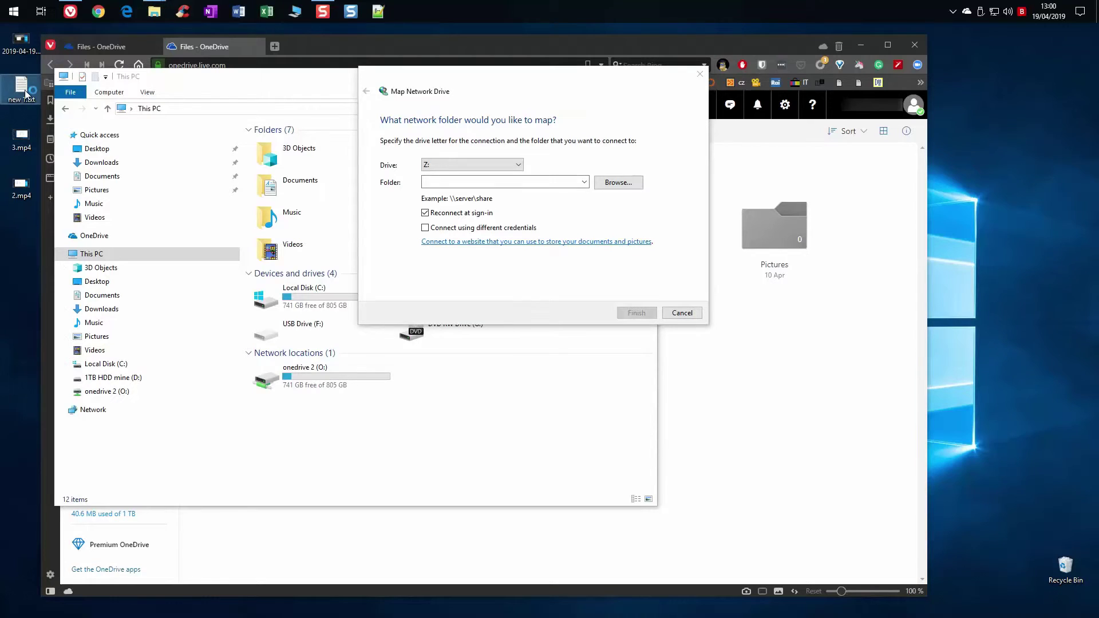
pyautogui.moveTo(201, 77); pyautogui.dragTo(543, 274)
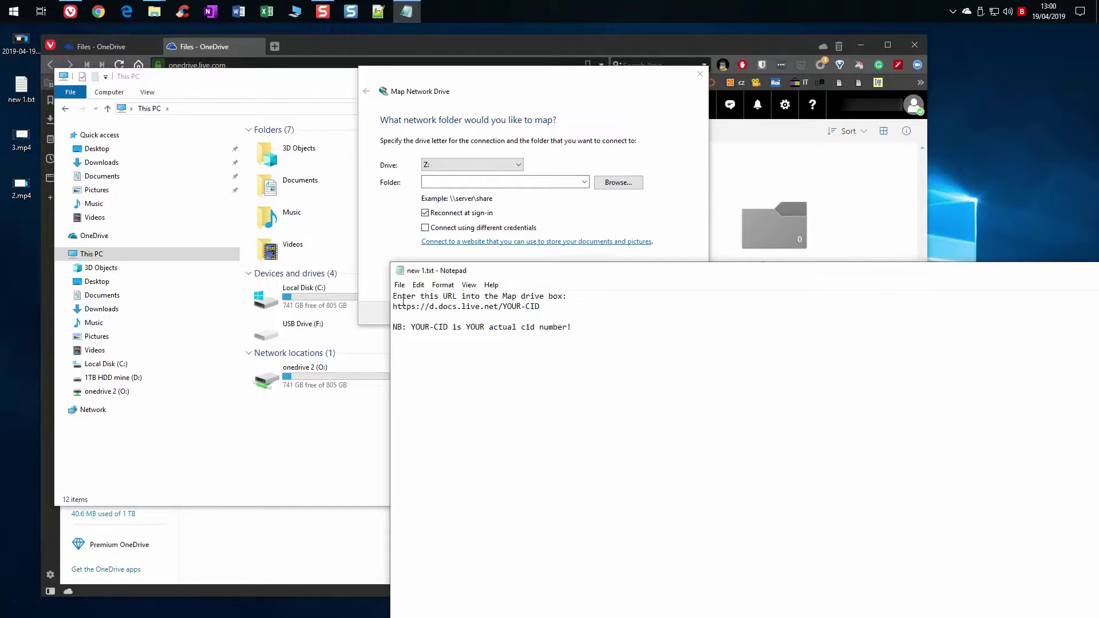
pyautogui.moveTo(392, 309); pyautogui.dragTo(504, 306)
pyautogui.hotkey('ctrl', 'c')
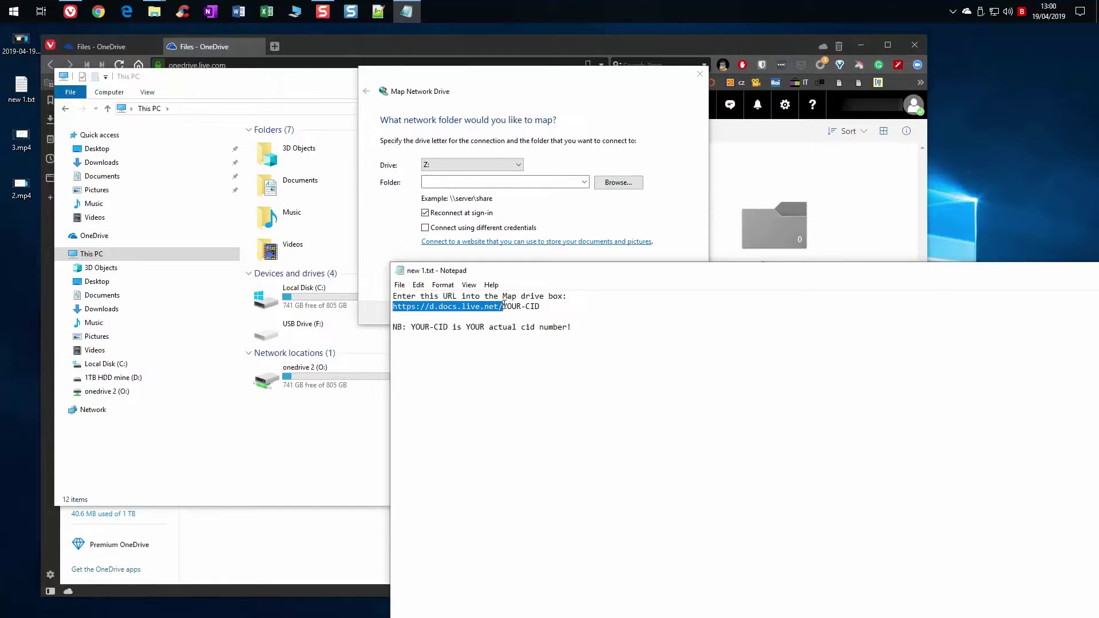
pyautogui.click(442, 181)
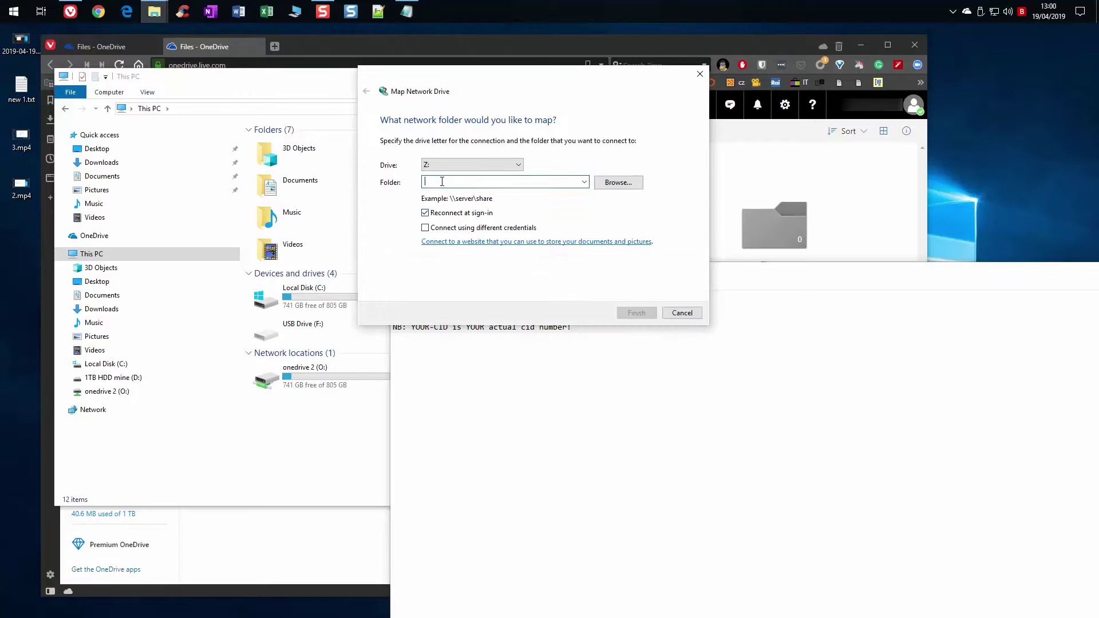
pyautogui.hotkey('ctrl', 'v')
pyautogui.click(614, 424)
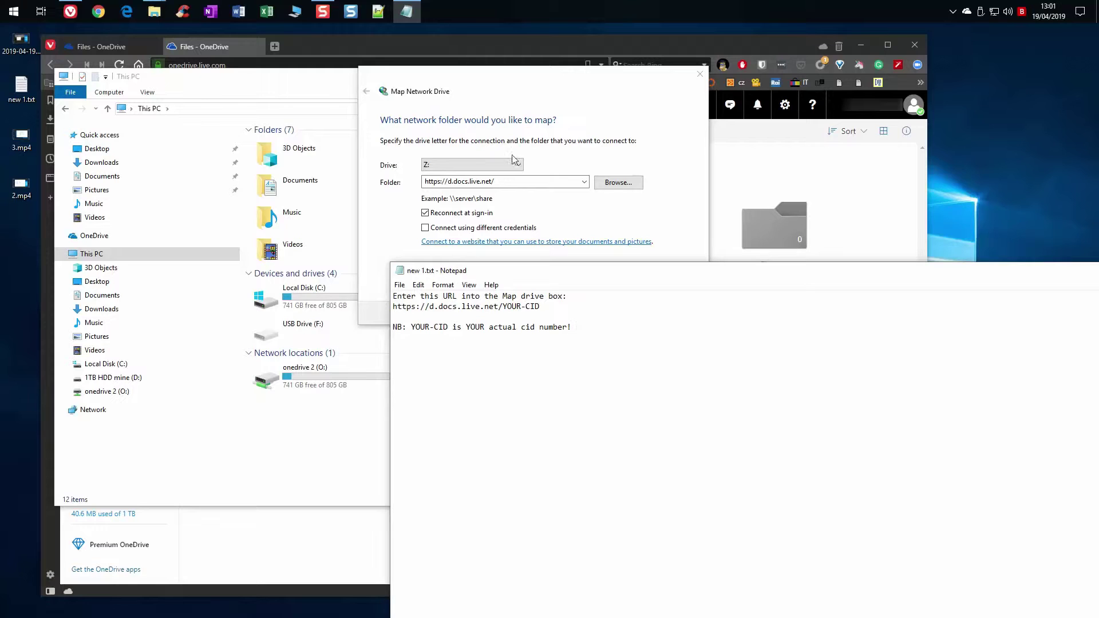
pyautogui.click(517, 182)
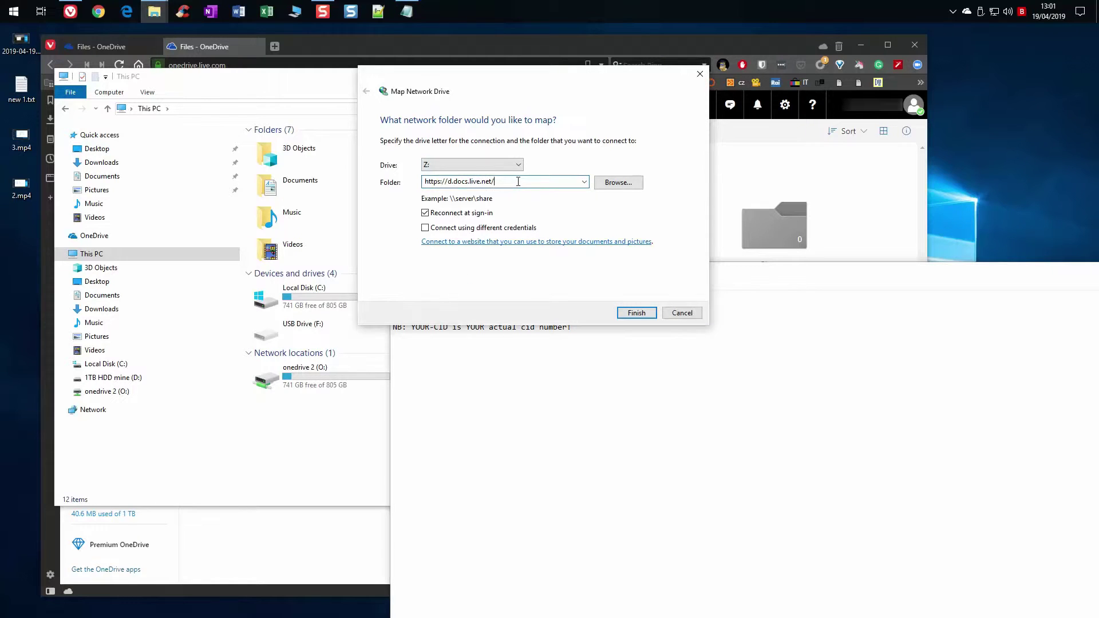
pyautogui.click(534, 497)
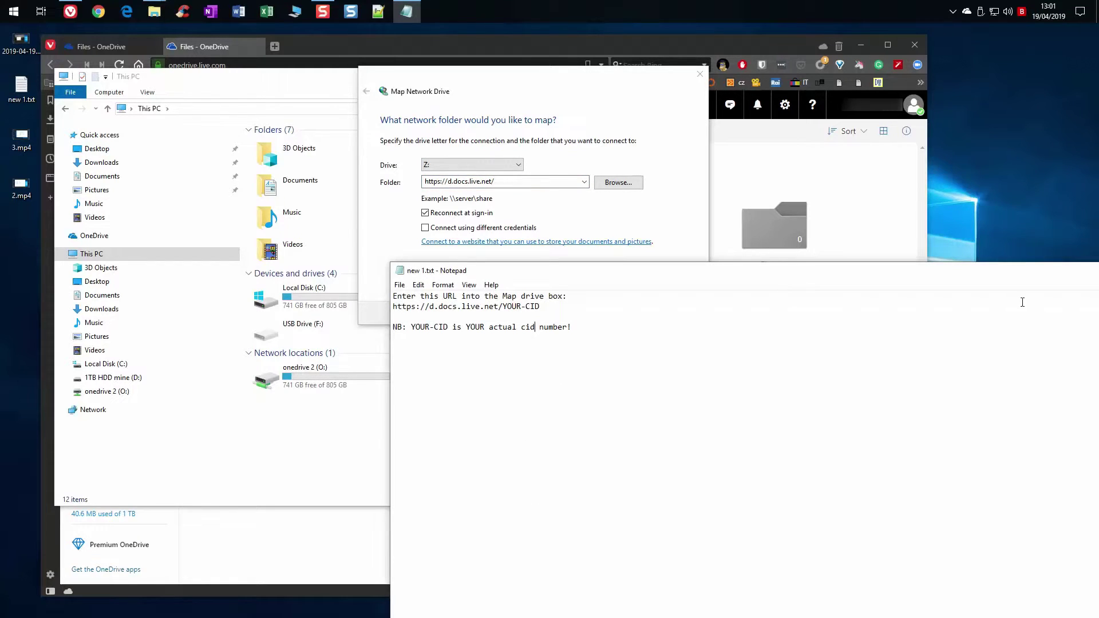
# - Close the new 1.txt note, clear the network folder address and cancel the drive mapping
pyautogui.moveTo(1025, 270); pyautogui.dragTo(623, 278)
pyautogui.click(780, 277)
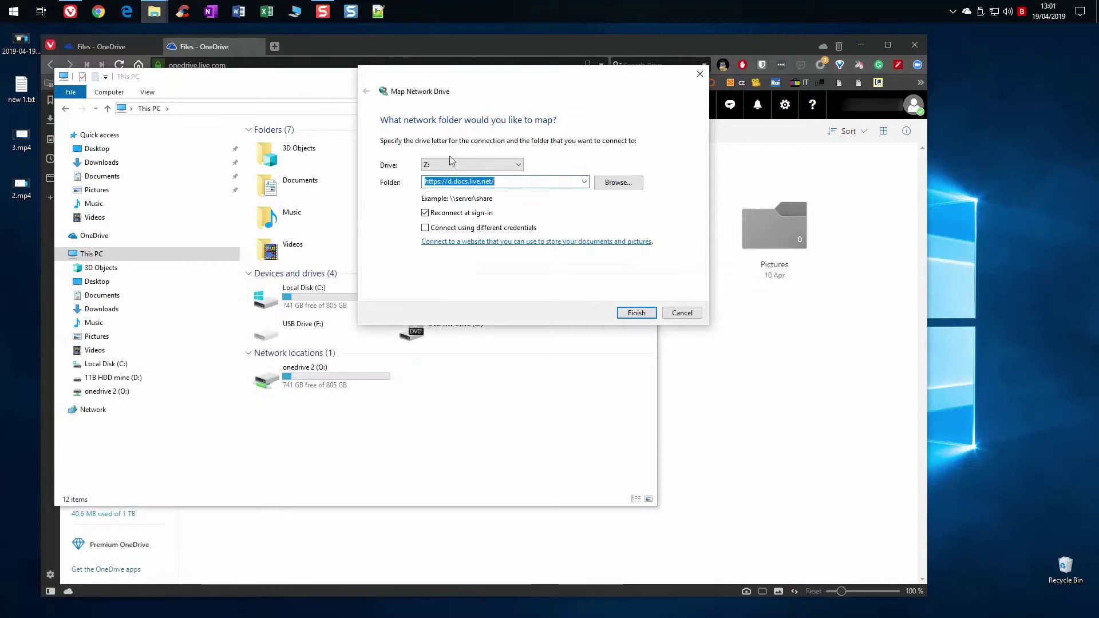
pyautogui.press('BackSpace')
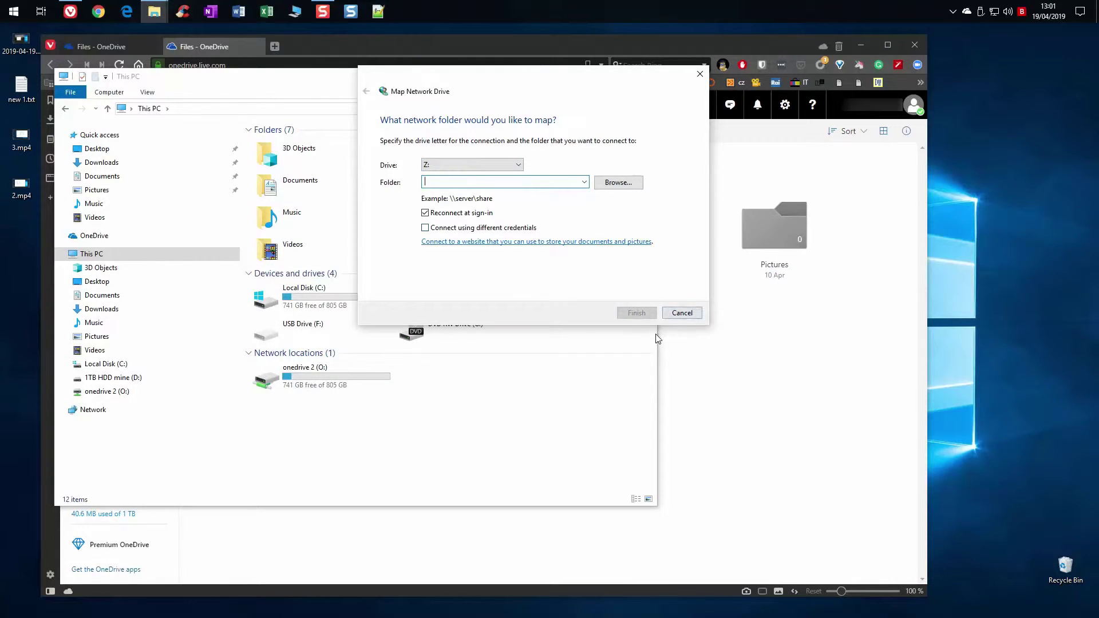
pyautogui.click(681, 313)
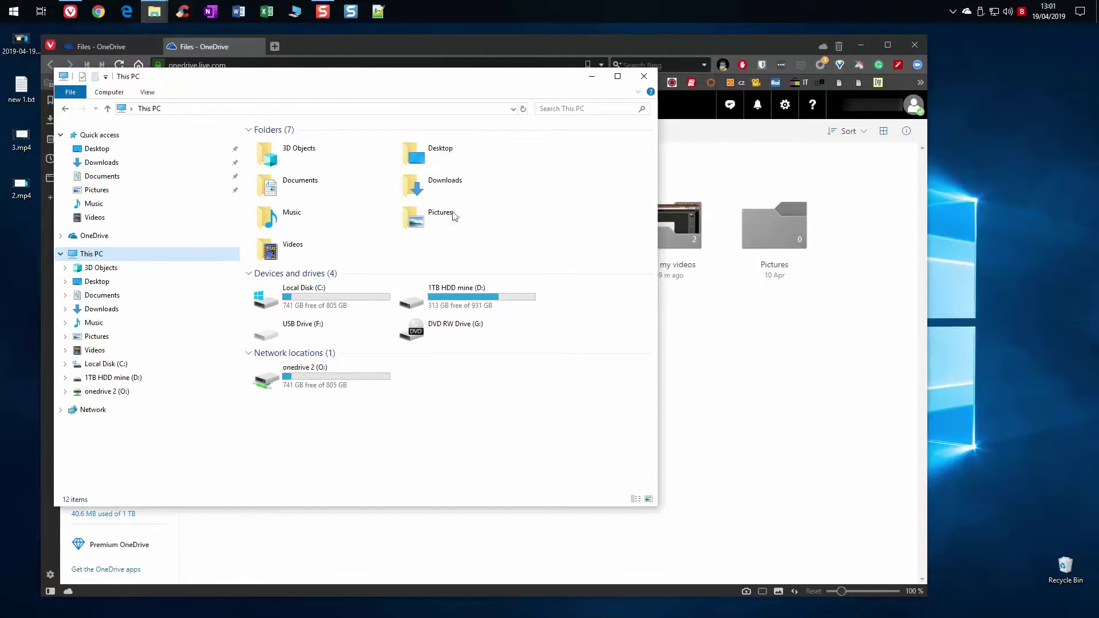
# - Minimize the This PC window and highlight the account's CID number in the OneDrive page address
pyautogui.click(592, 76)
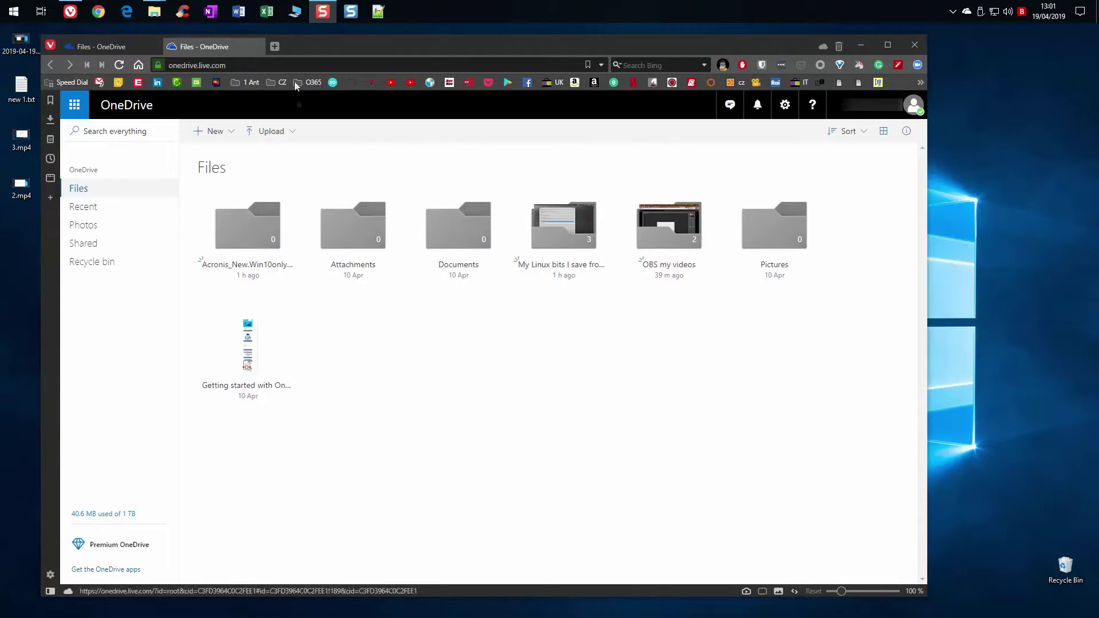
pyautogui.click(324, 66)
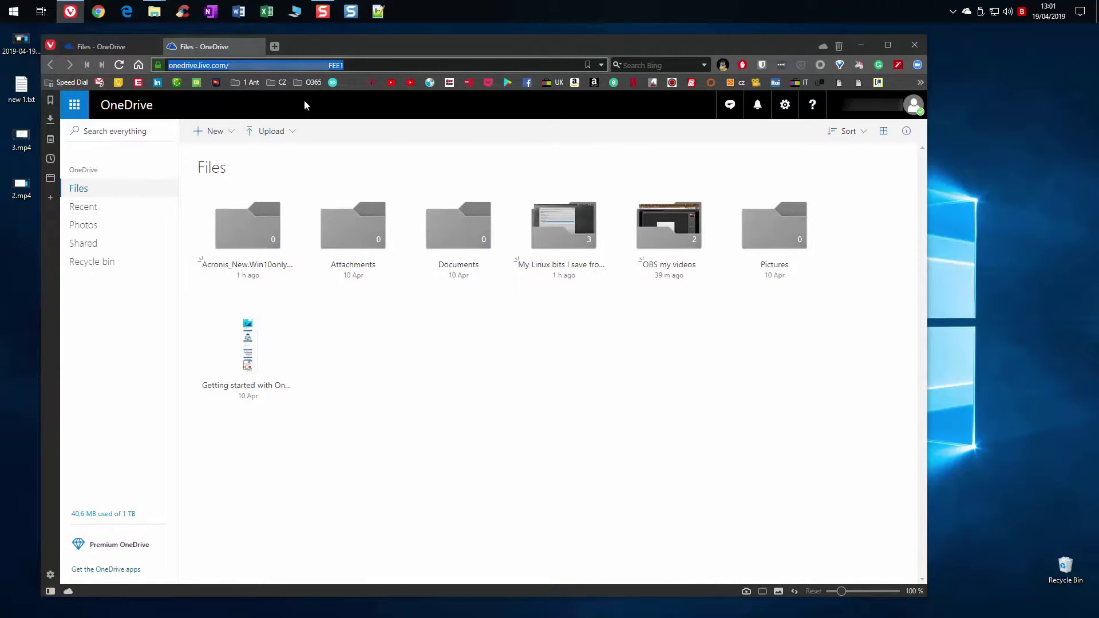
pyautogui.click(280, 64)
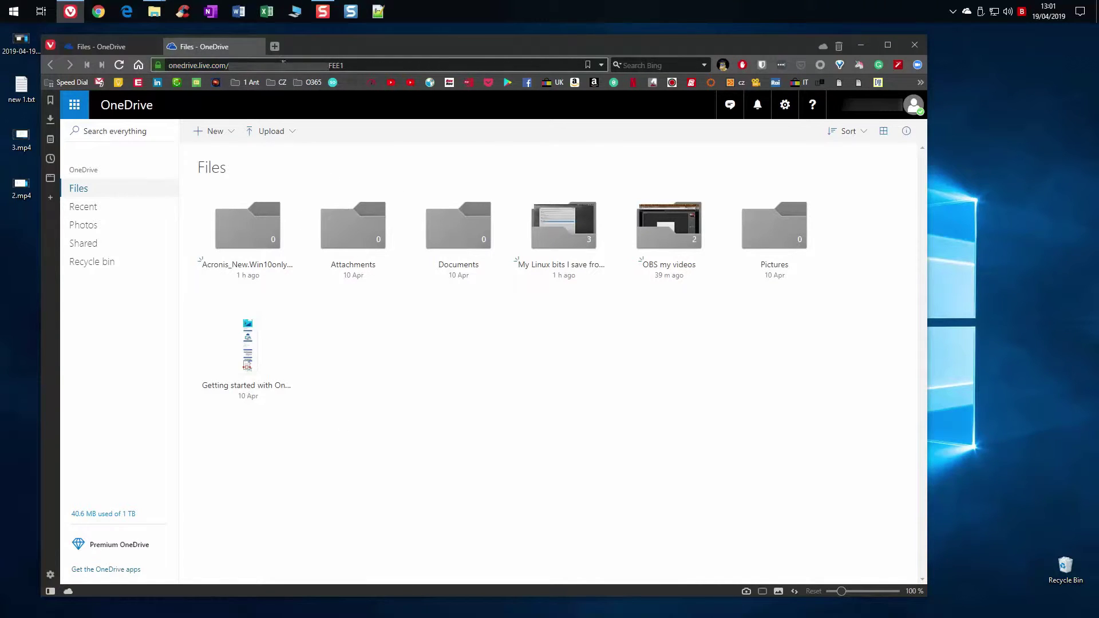
pyautogui.moveTo(281, 64); pyautogui.dragTo(342, 67)
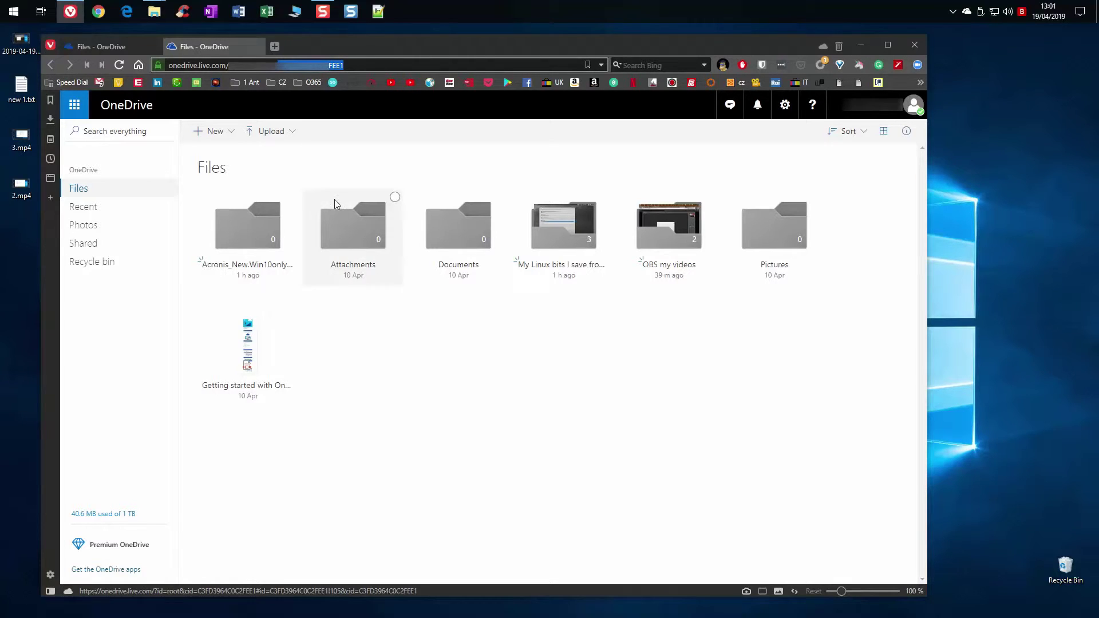
# - Restore the This PC window, open onedrive 2 (O:), check the drive's Rename option without using it, and close the window
pyautogui.moveTo(154, 11)
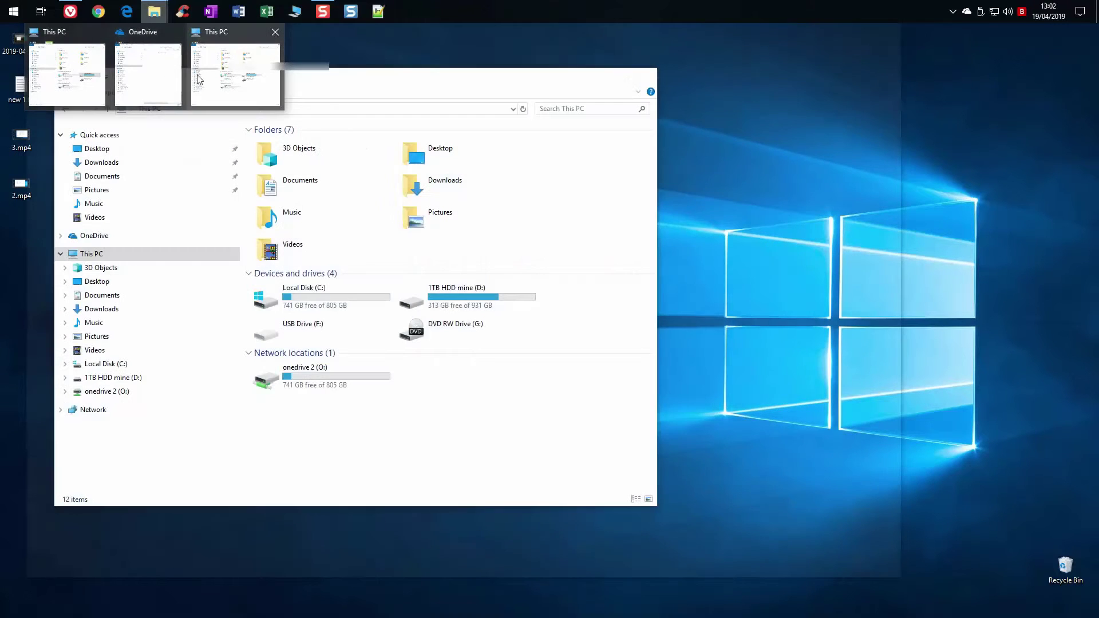
pyautogui.click(199, 79)
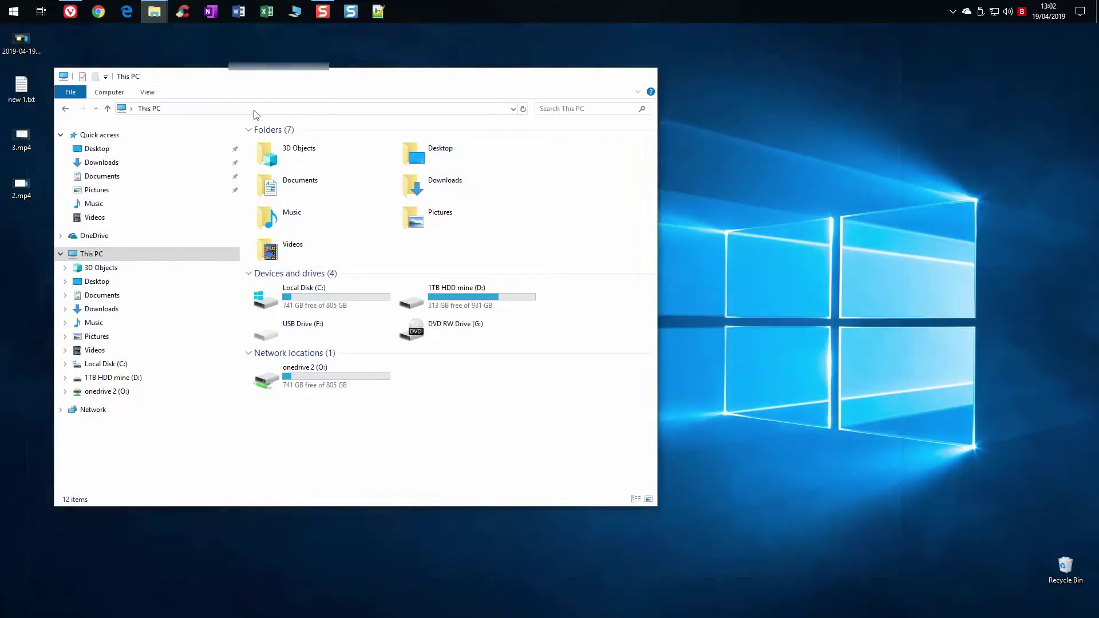
pyautogui.click(115, 393)
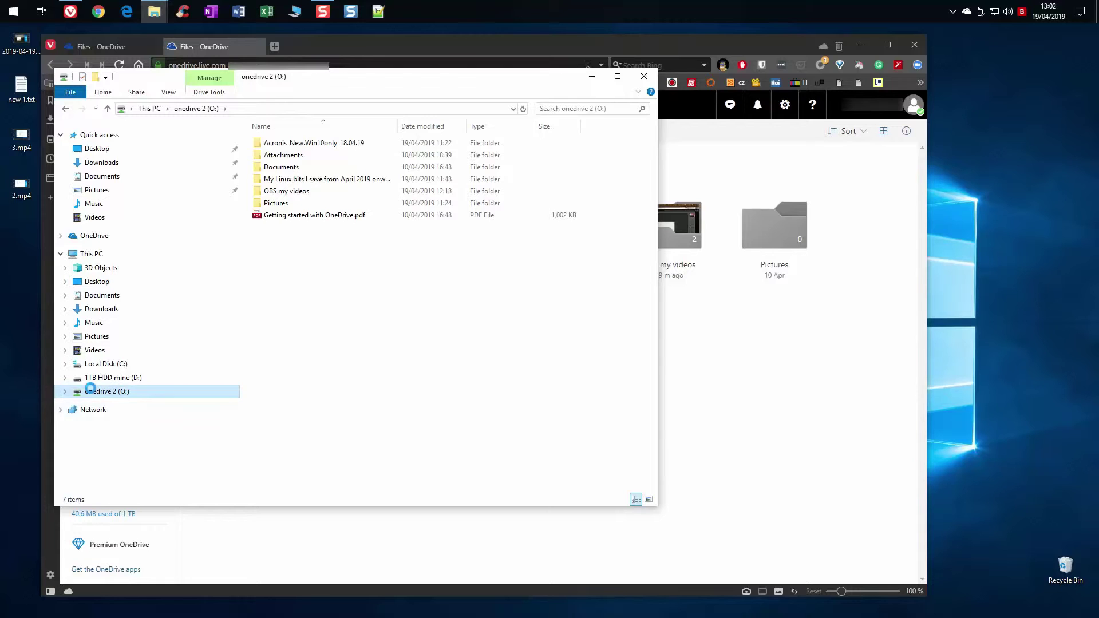
pyautogui.rightClick(90, 389)
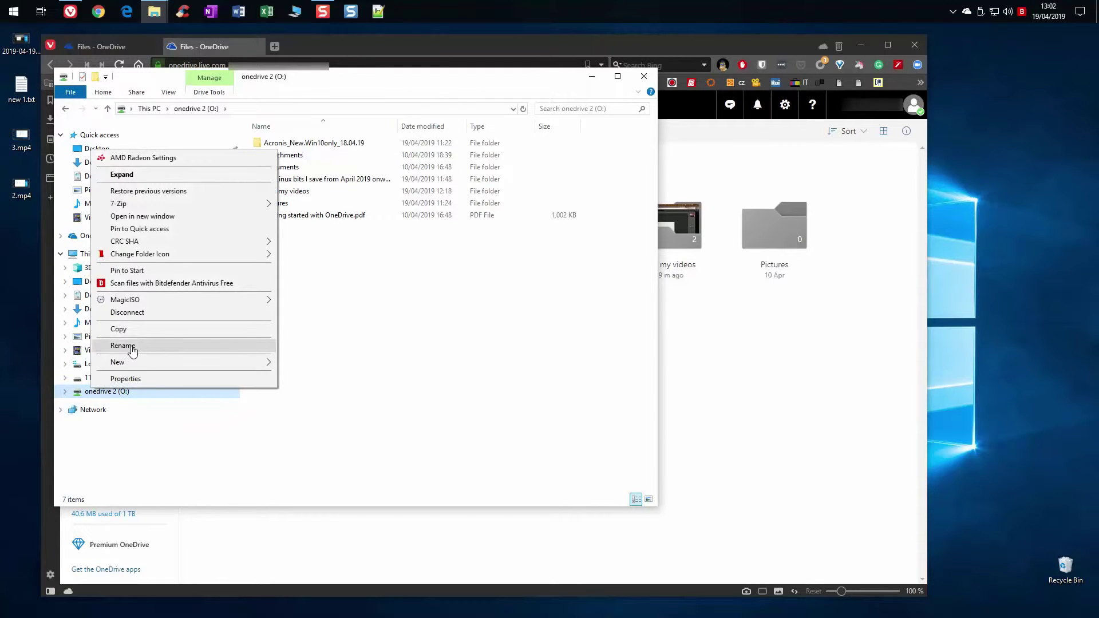
pyautogui.click(366, 367)
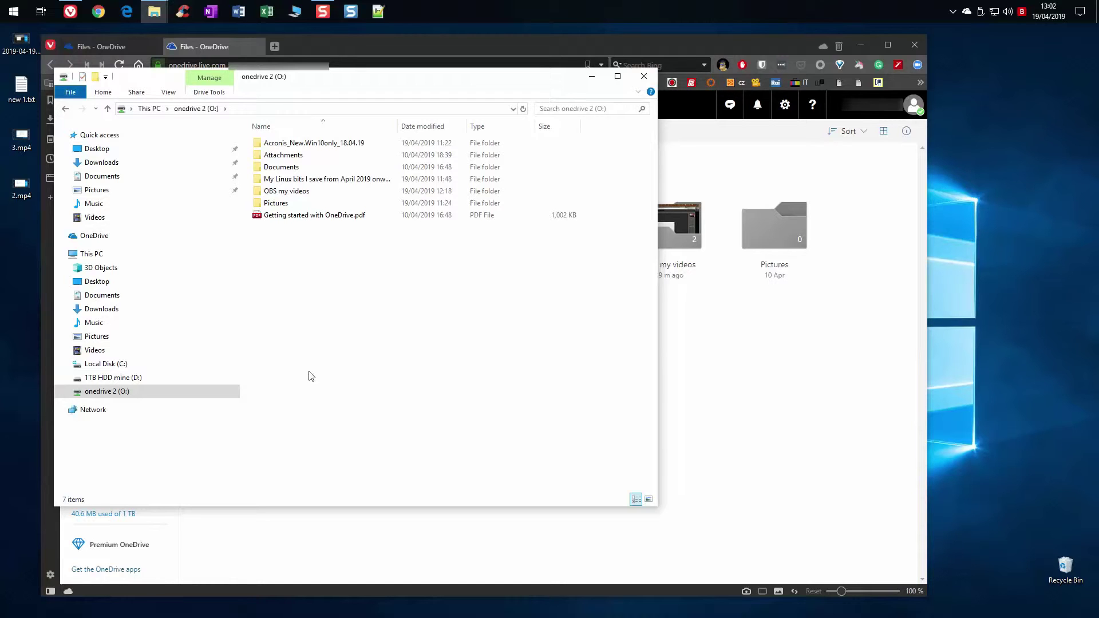
pyautogui.click(644, 76)
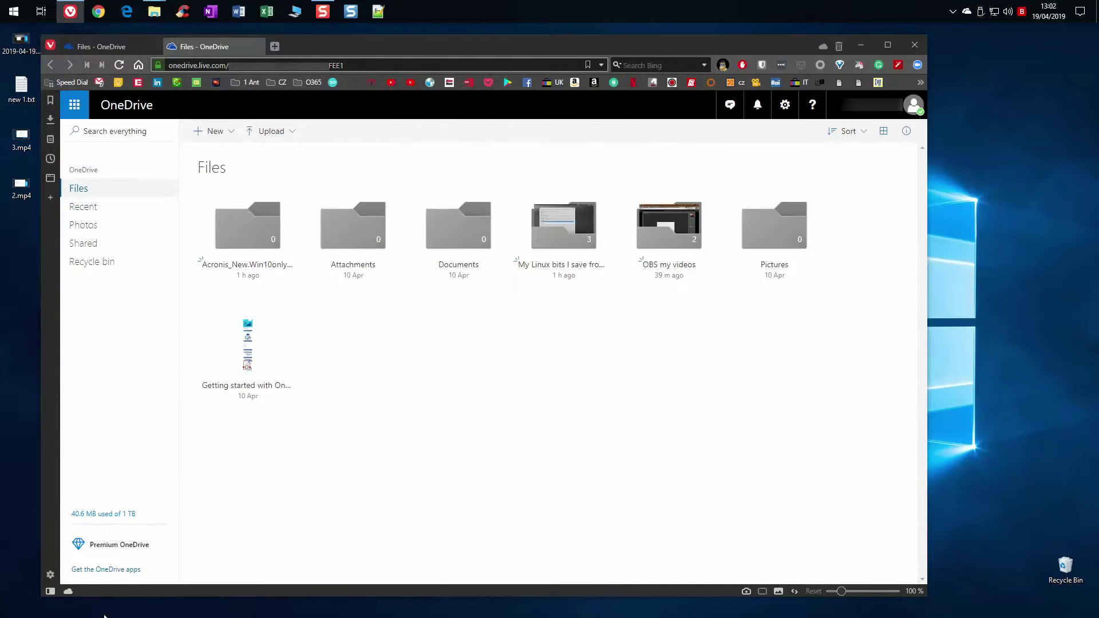
# - View the VirtualBox VMs folder on 1TB HDD mine (D:) and the contents of onedrive 2 (O:), ending on the OneDrive web page
pyautogui.moveTo(153, 15)
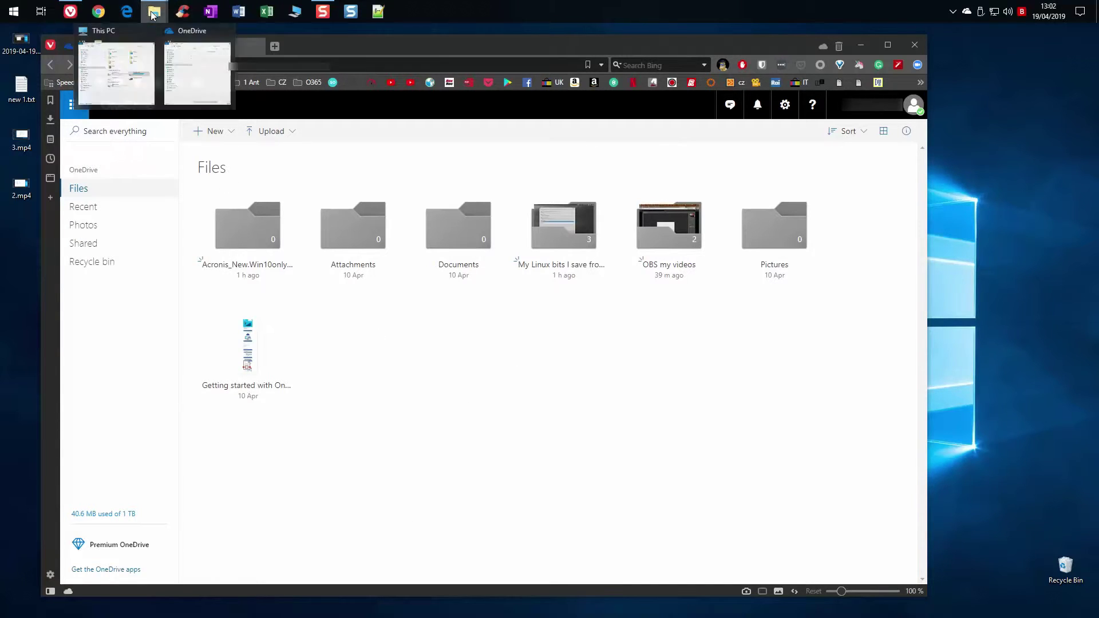
pyautogui.click(171, 86)
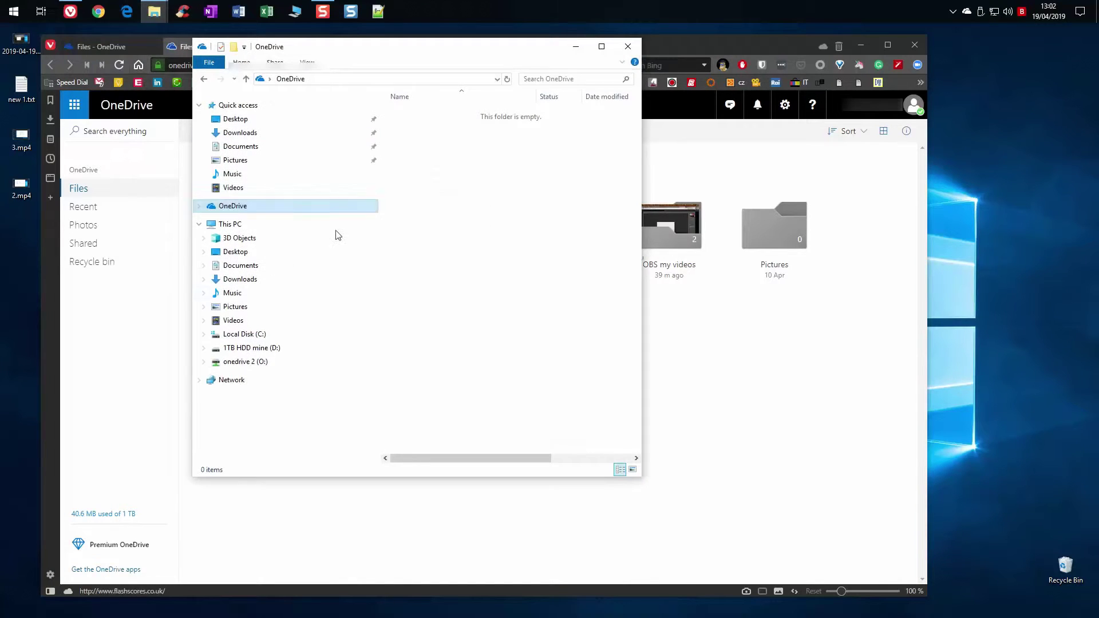
pyautogui.click(258, 348)
pyautogui.doubleClick(475, 234)
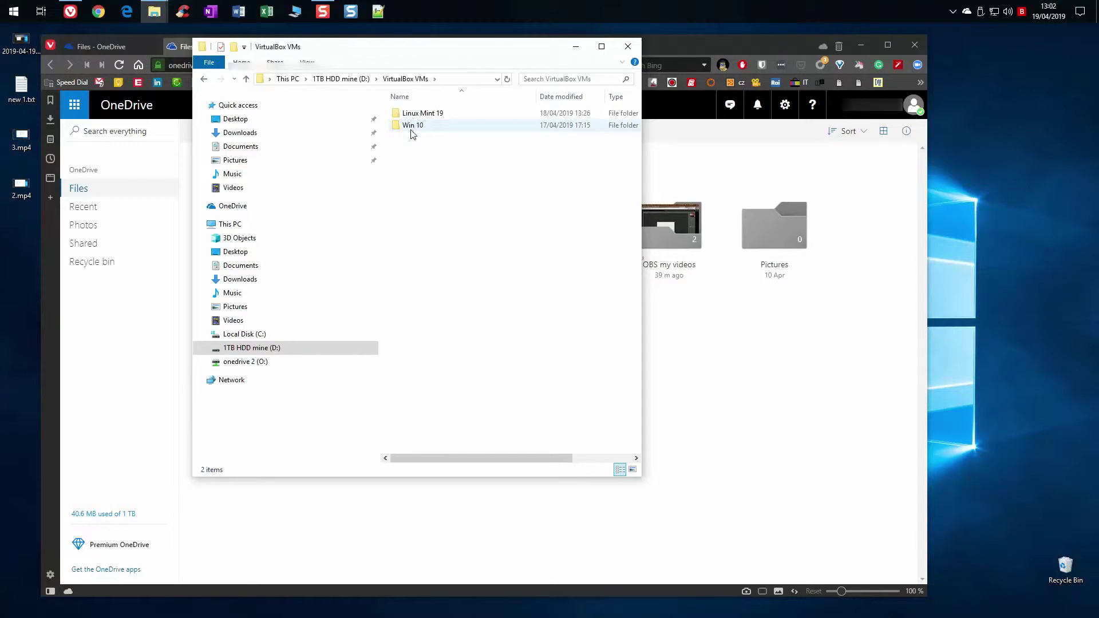
pyautogui.moveTo(412, 131)
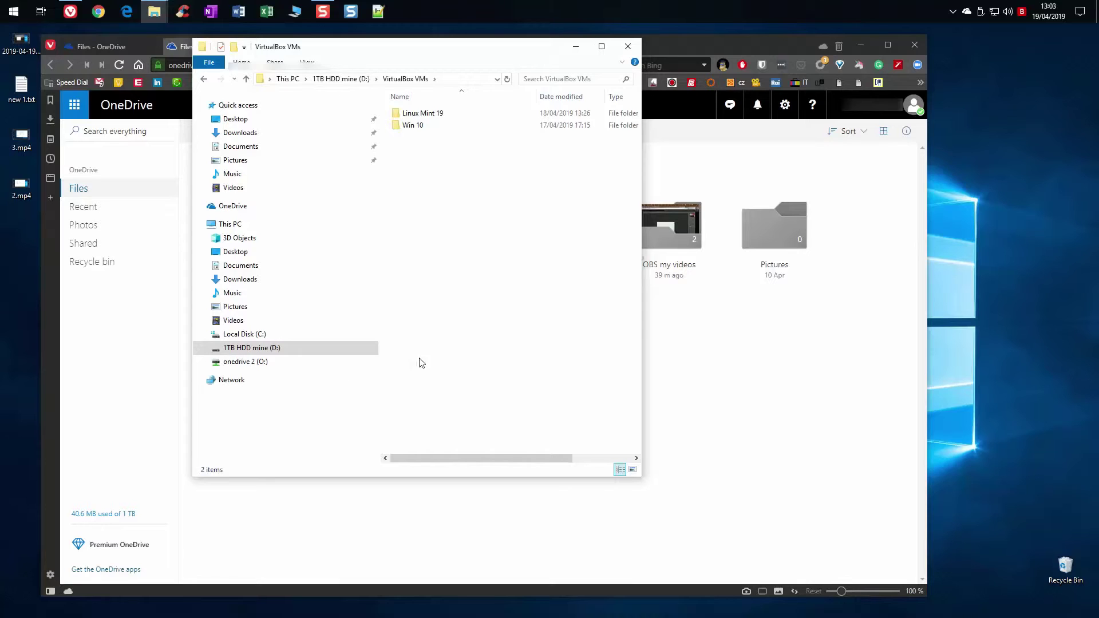
pyautogui.click(258, 362)
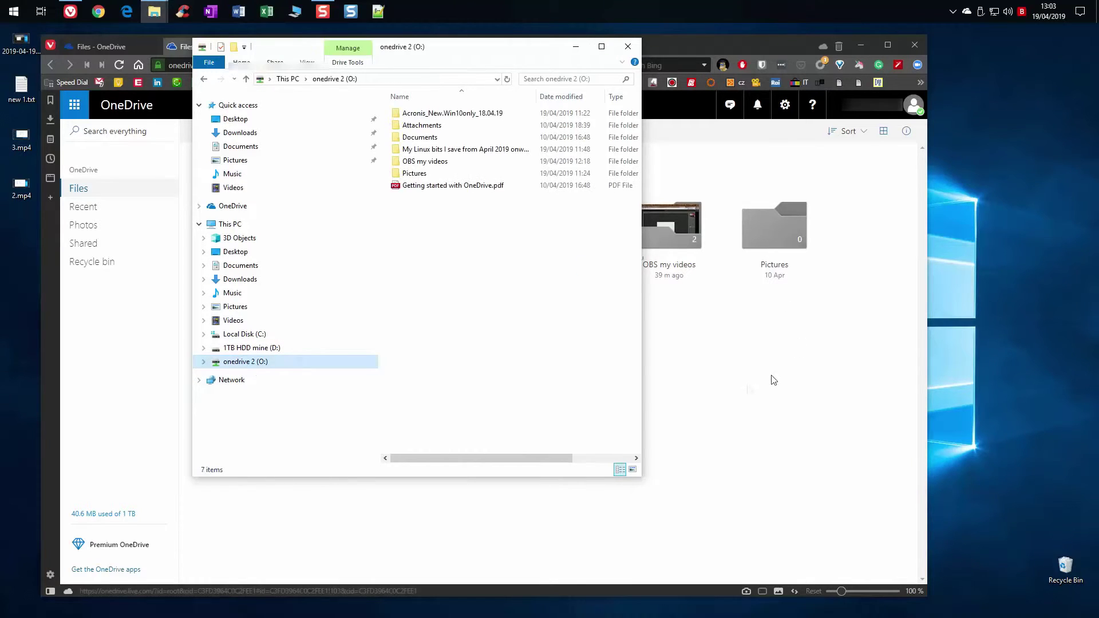
pyautogui.click(722, 382)
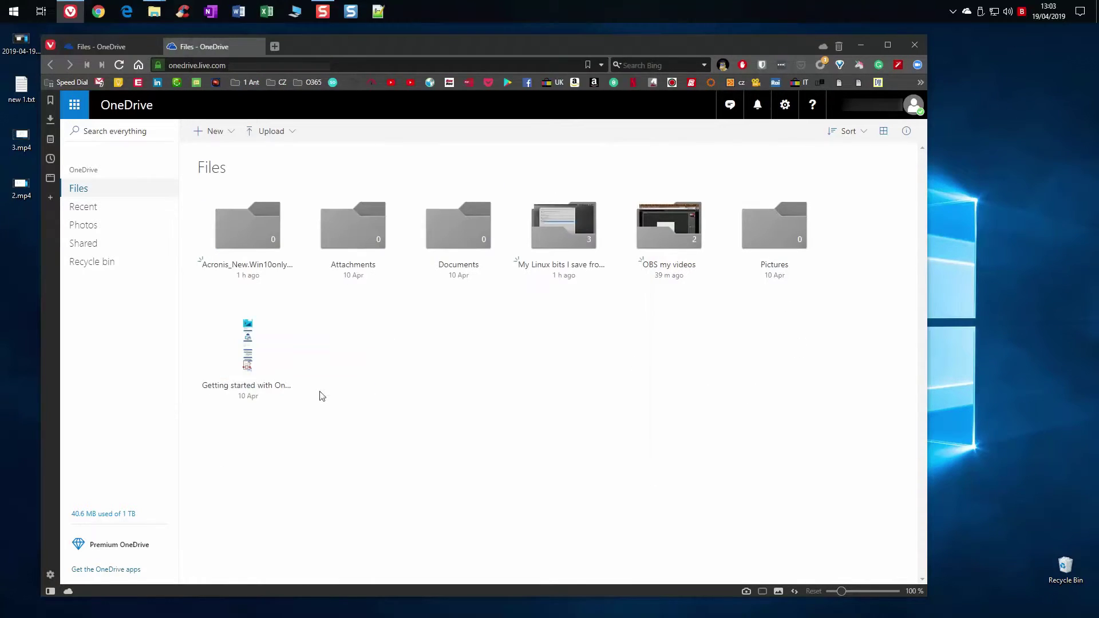
pyautogui.click(378, 12)
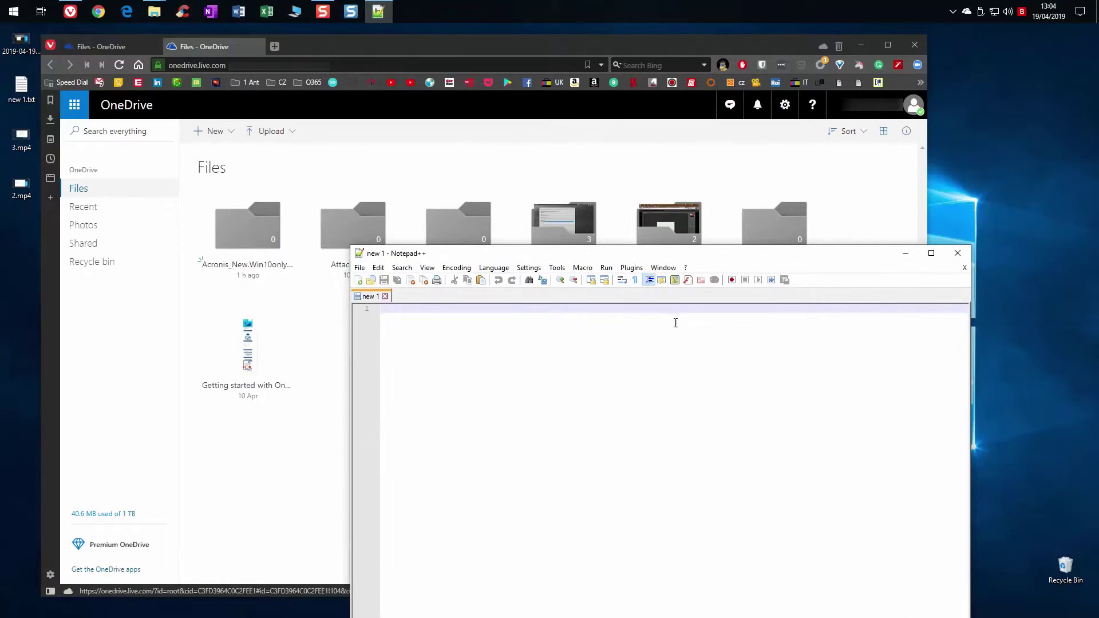
pyautogui.click(955, 254)
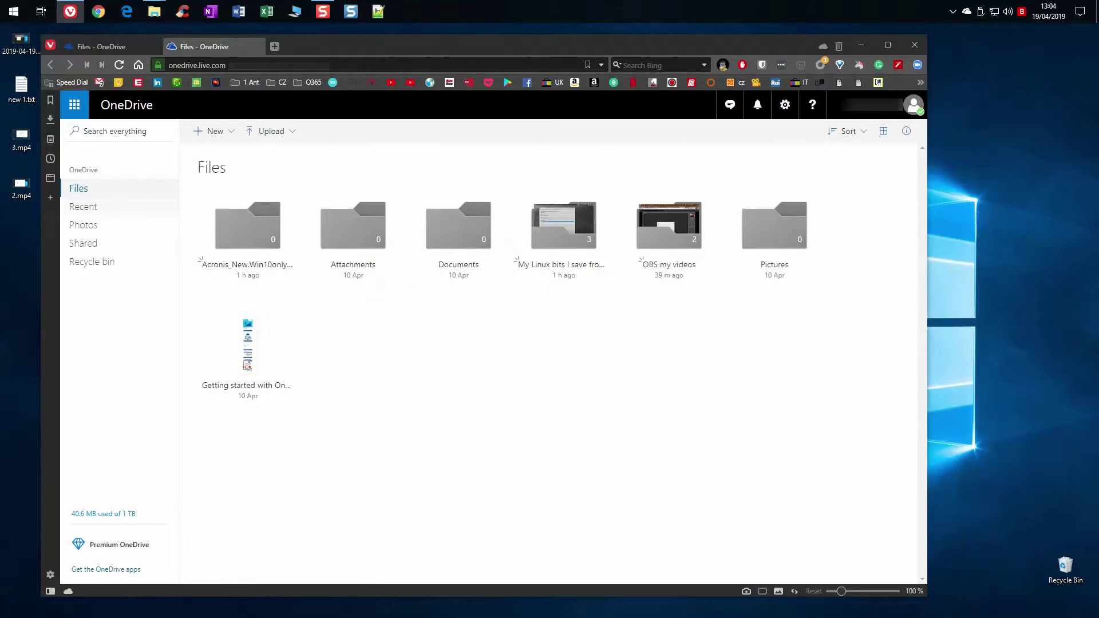
pyautogui.doubleClick(21, 87)
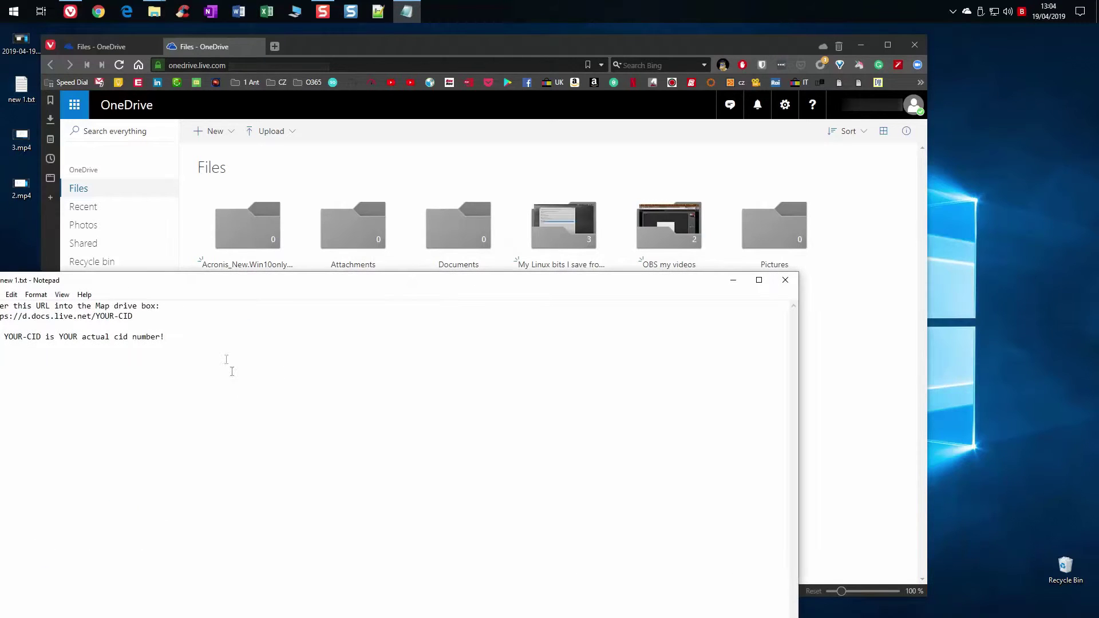
pyautogui.moveTo(227, 280); pyautogui.dragTo(392, 252)
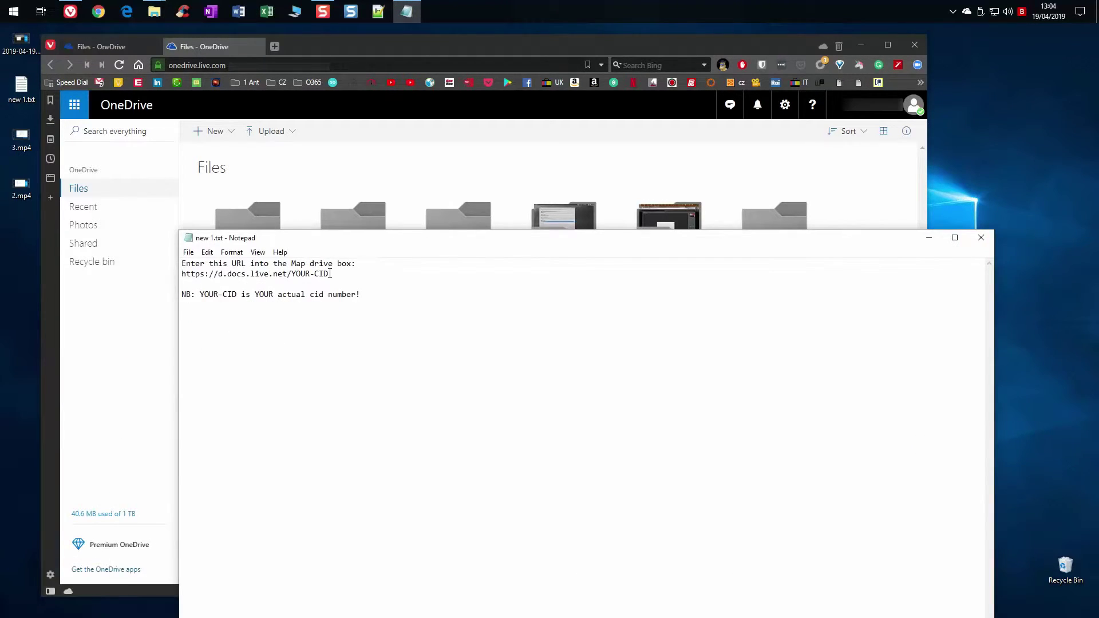
pyautogui.moveTo(330, 273); pyautogui.dragTo(177, 274)
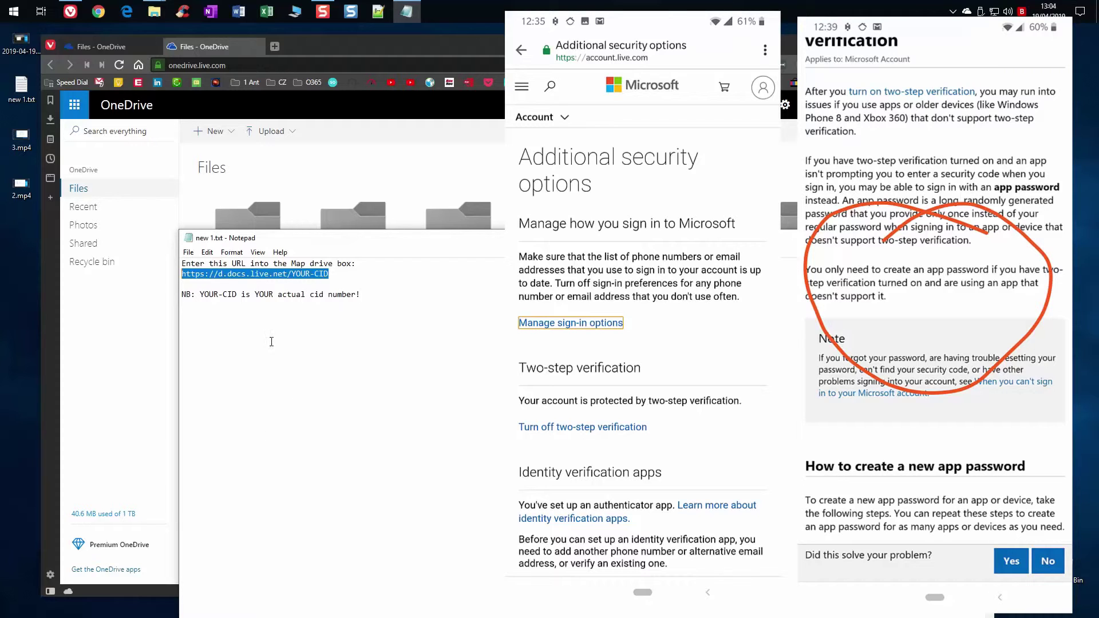
pyautogui.hotkey('alt', 'F4')
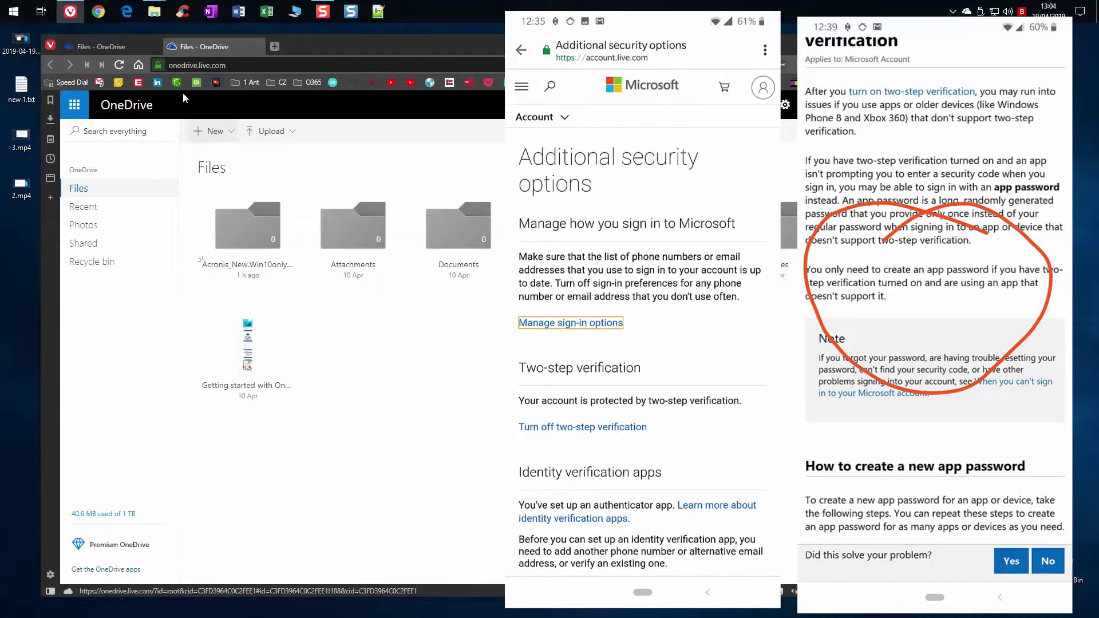
# - Restore the onedrive 2 (O:) window and open 1TB HDD mine (D:) in the other File Explorer window beside it
pyautogui.moveTo(156, 10)
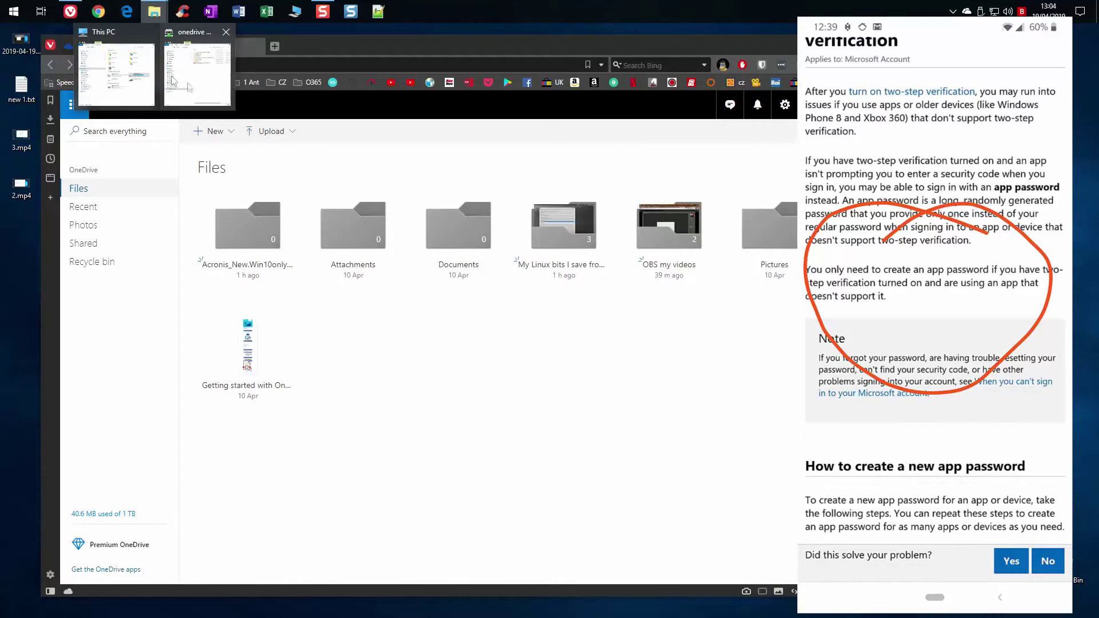
pyautogui.click(173, 80)
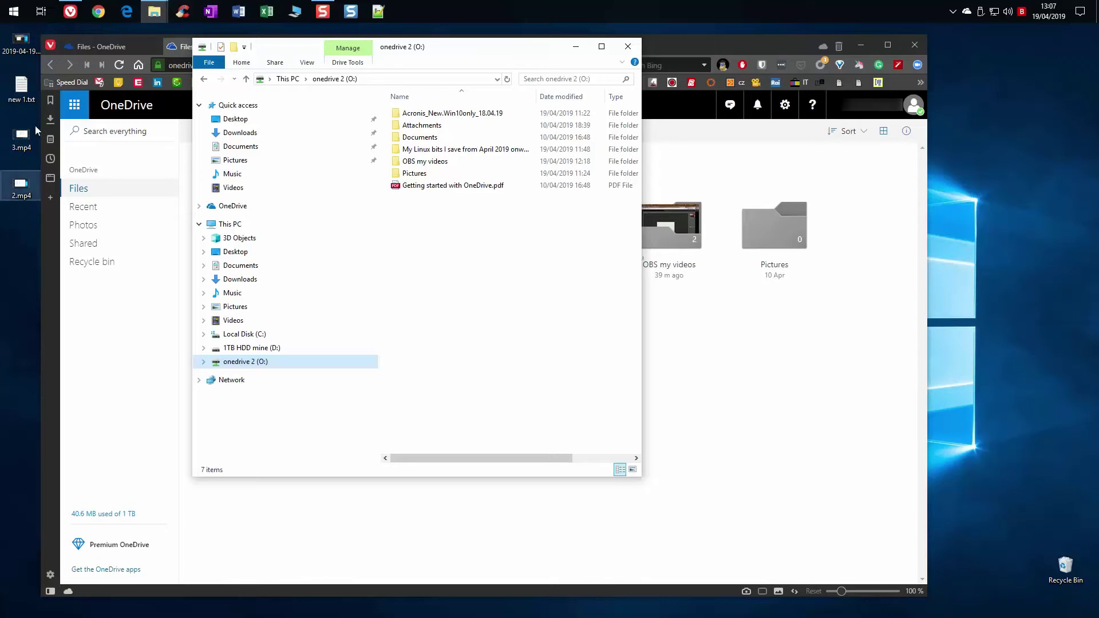
pyautogui.moveTo(160, 15)
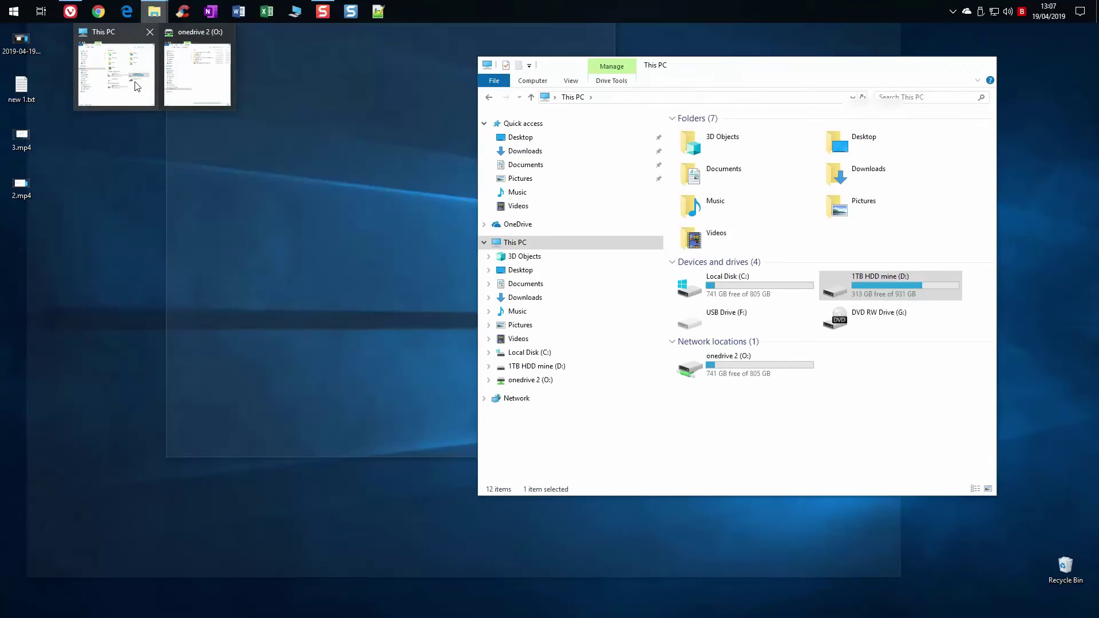
pyautogui.click(113, 72)
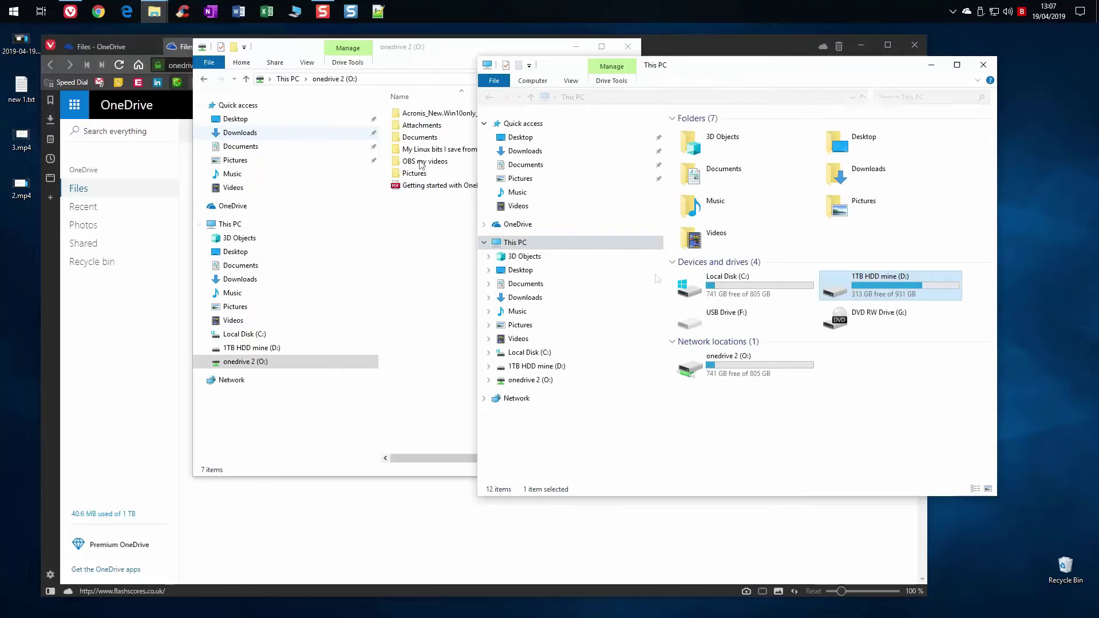
pyautogui.doubleClick(856, 281)
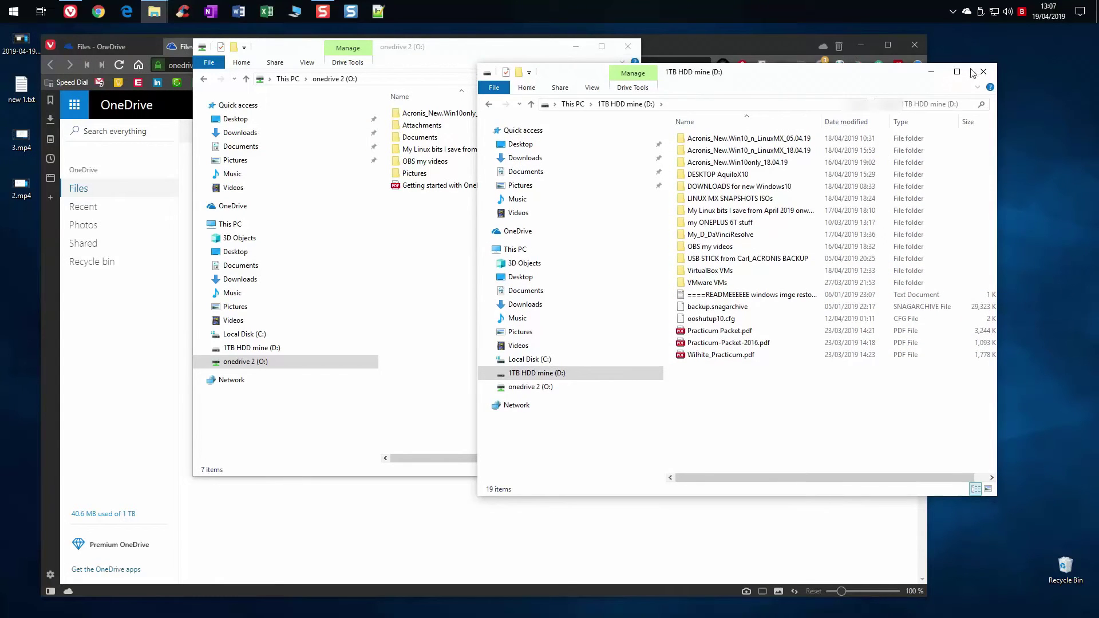
# - Move the 1TB HDD mine (D:) window clear of onedrive 2 (O:) and try to transfer ooshutup10.cfg across
pyautogui.moveTo(742, 72); pyautogui.dragTo(912, 56)
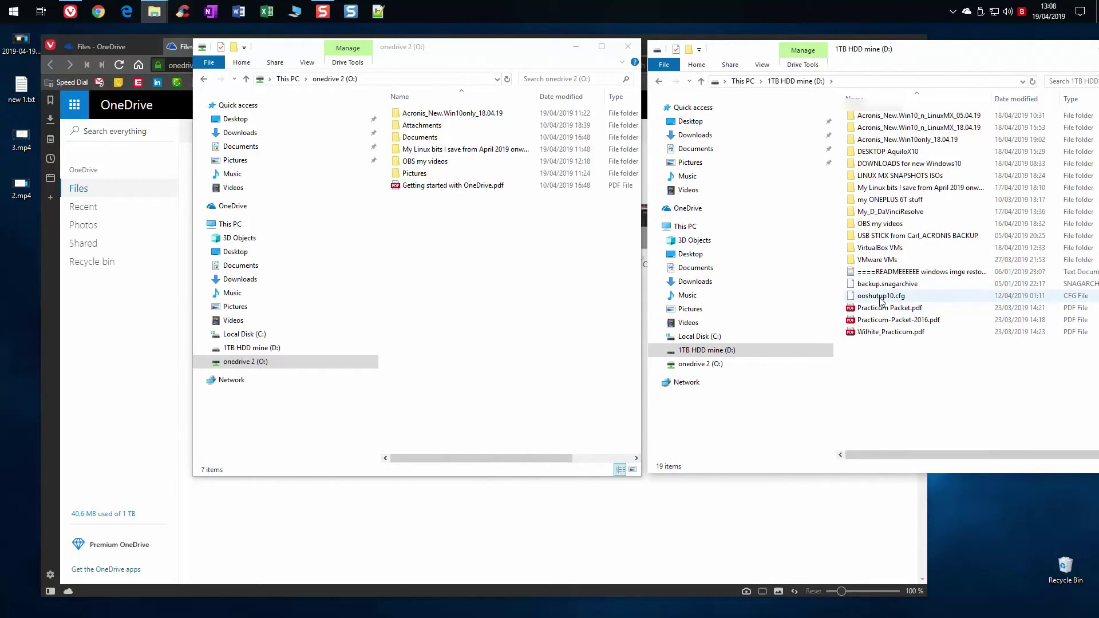
pyautogui.moveTo(877, 297); pyautogui.dragTo(435, 270)
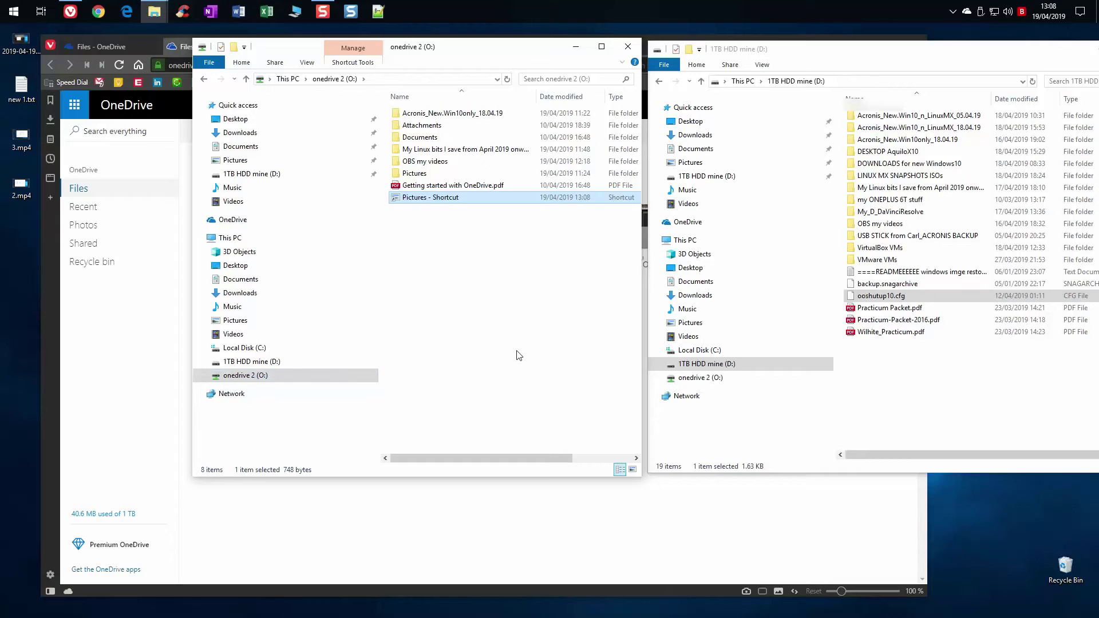
pyautogui.click(511, 335)
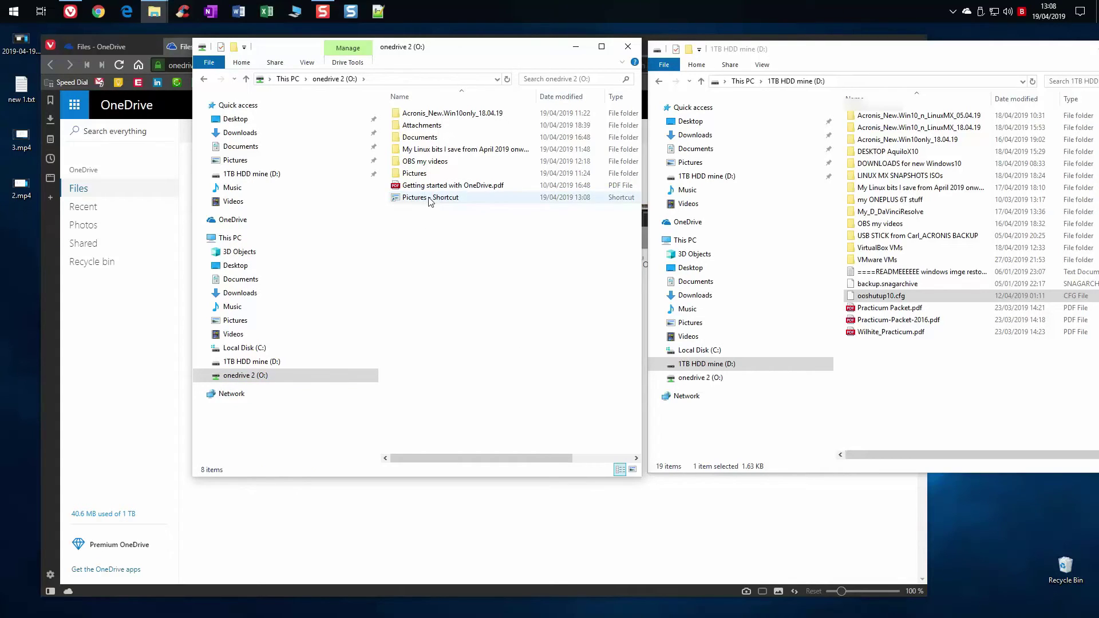
# - Copy ooshutup10.cfg from 1TB HDD mine (D:) and paste it into onedrive 2 (O:)
pyautogui.rightClick(888, 296)
pyautogui.click(933, 469)
pyautogui.click(399, 247)
pyautogui.rightClick(410, 242)
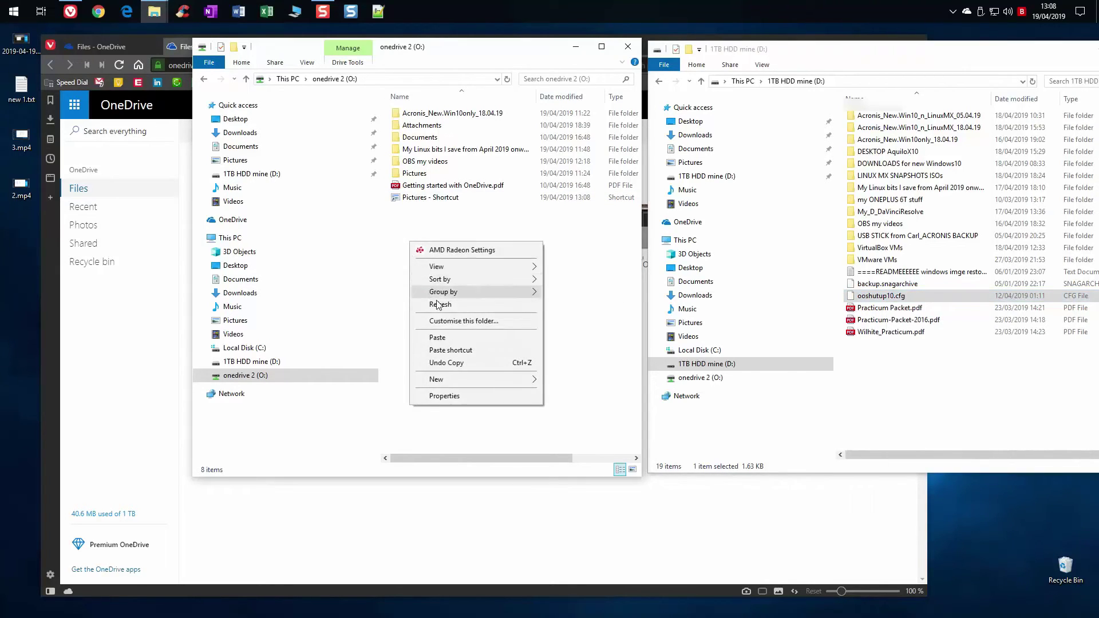
pyautogui.click(449, 338)
pyautogui.hotkey('ctrl', 'v')
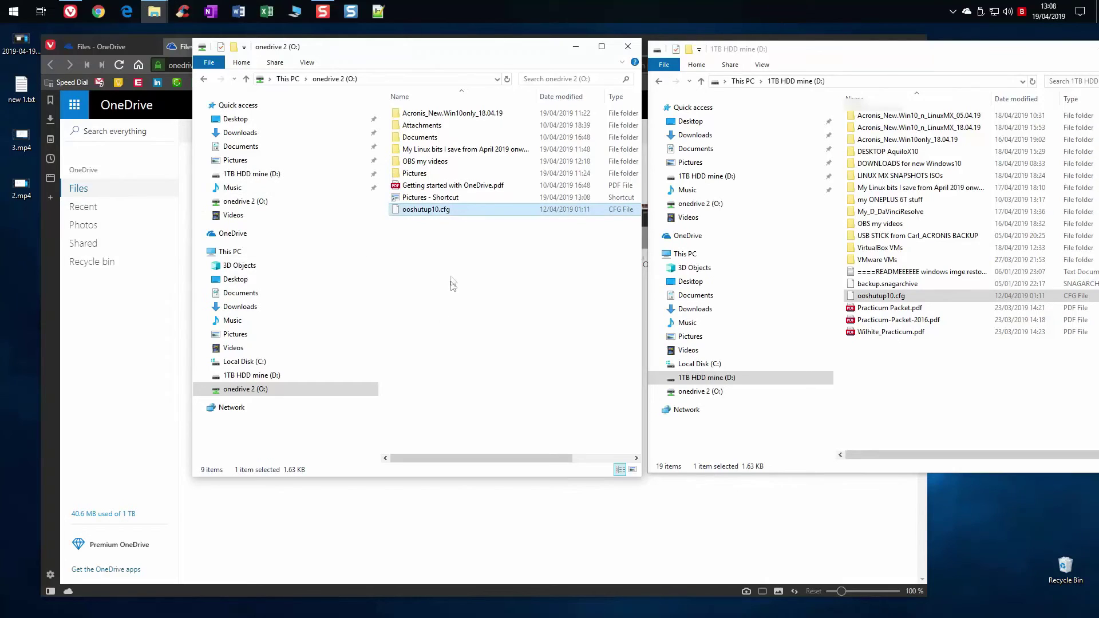
pyautogui.click(452, 262)
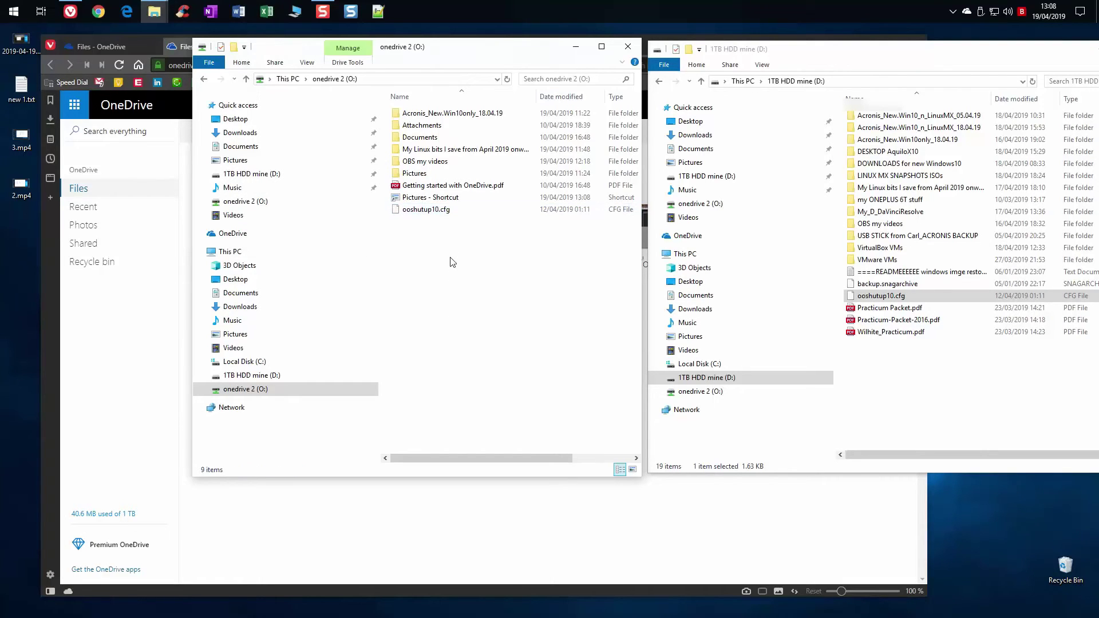
pyautogui.rightClick(413, 197)
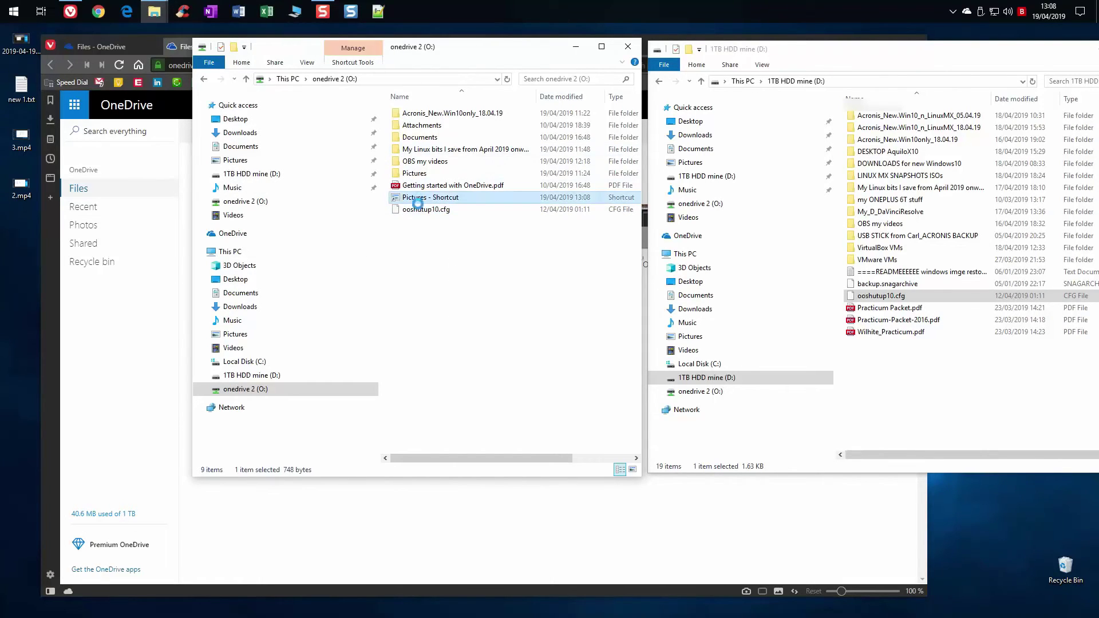
pyautogui.moveTo(438, 345)
pyautogui.click(390, 270)
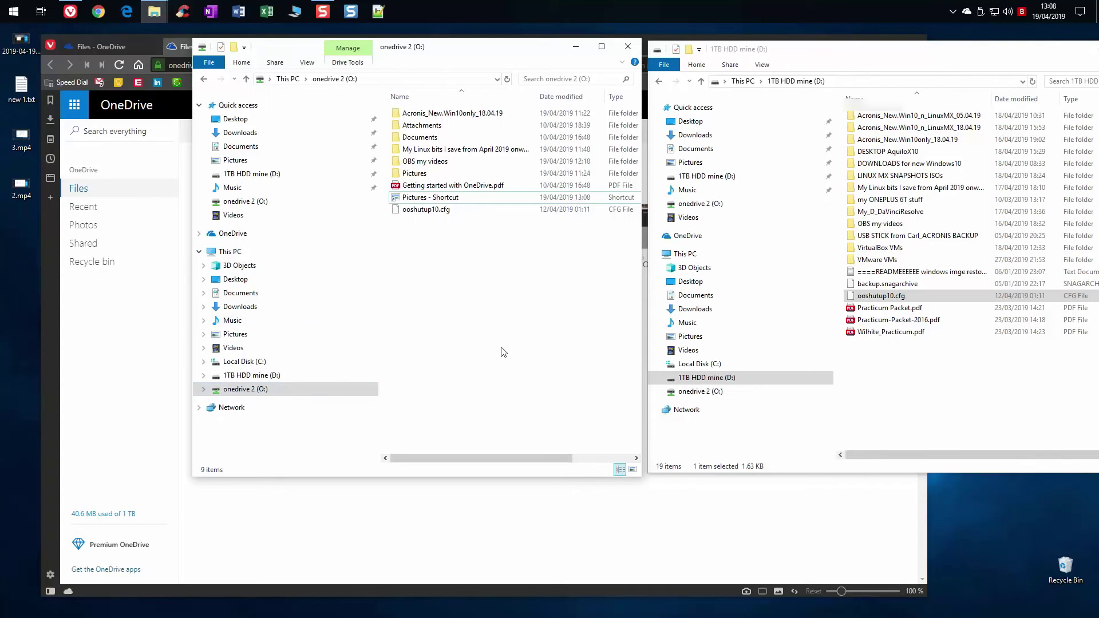
# - View the local OneDrive folder, This PC and onedrive 2 (O:), ending on the Files view of the OneDrive web page
pyautogui.click(244, 239)
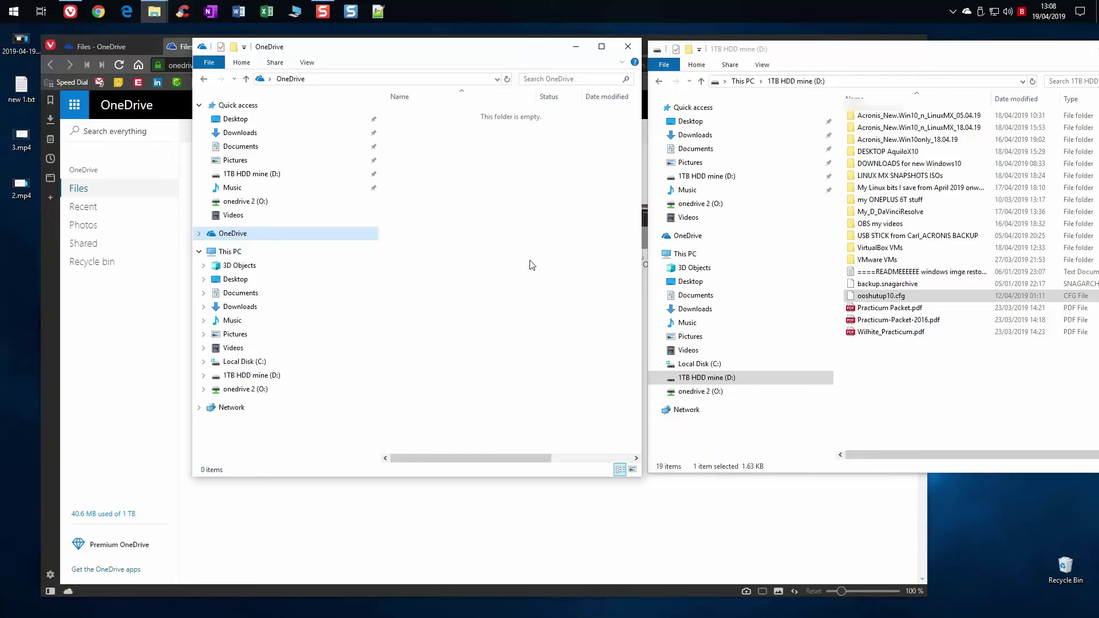
pyautogui.click(229, 252)
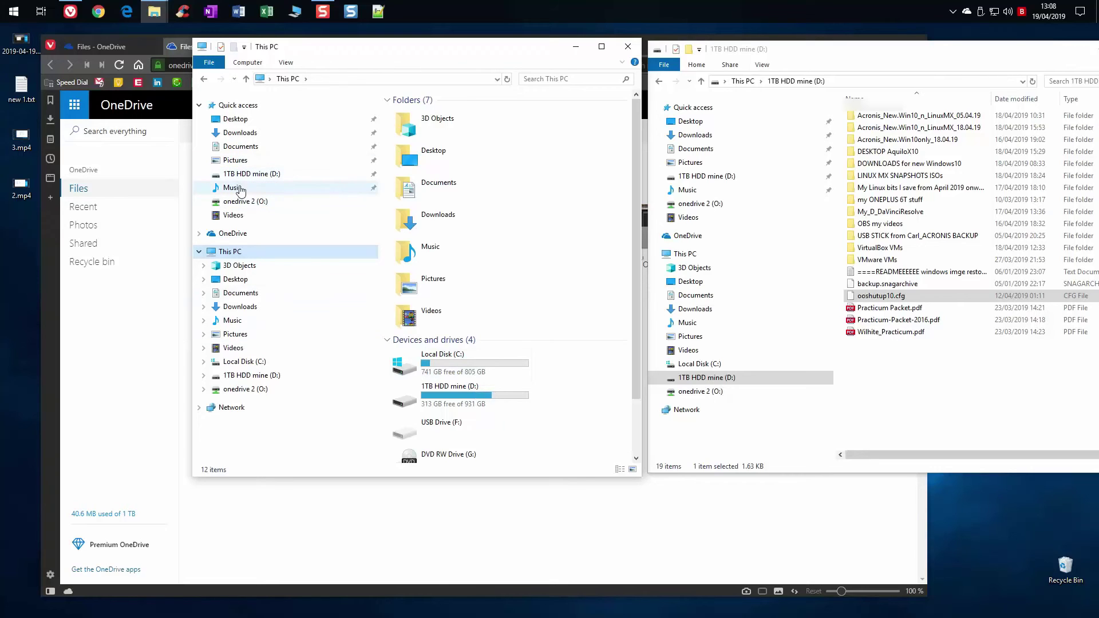
pyautogui.click(245, 203)
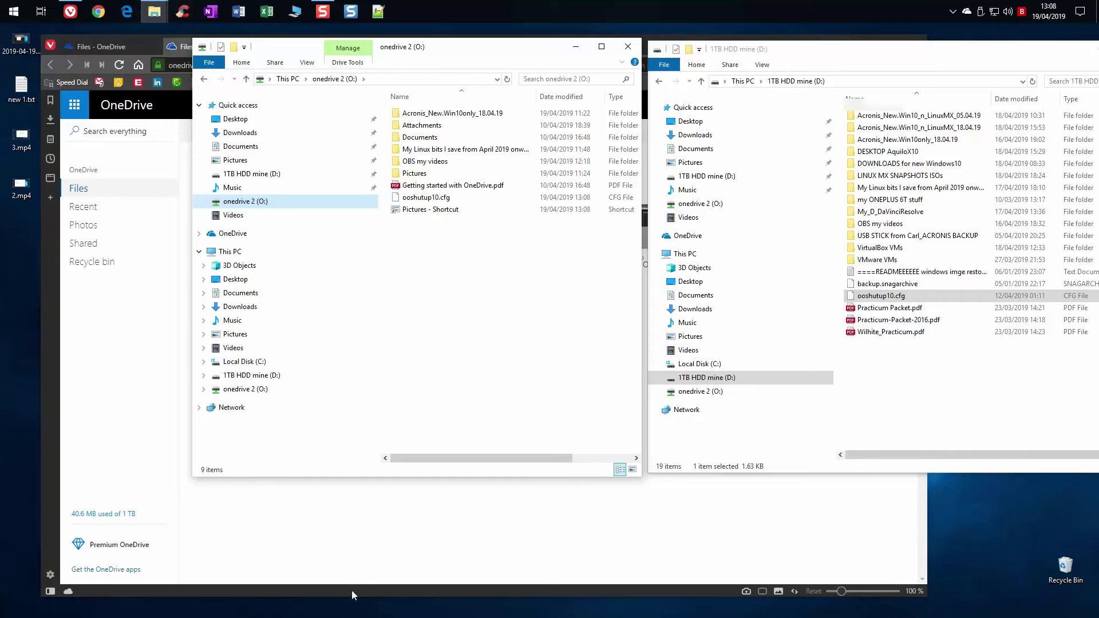
pyautogui.click(405, 552)
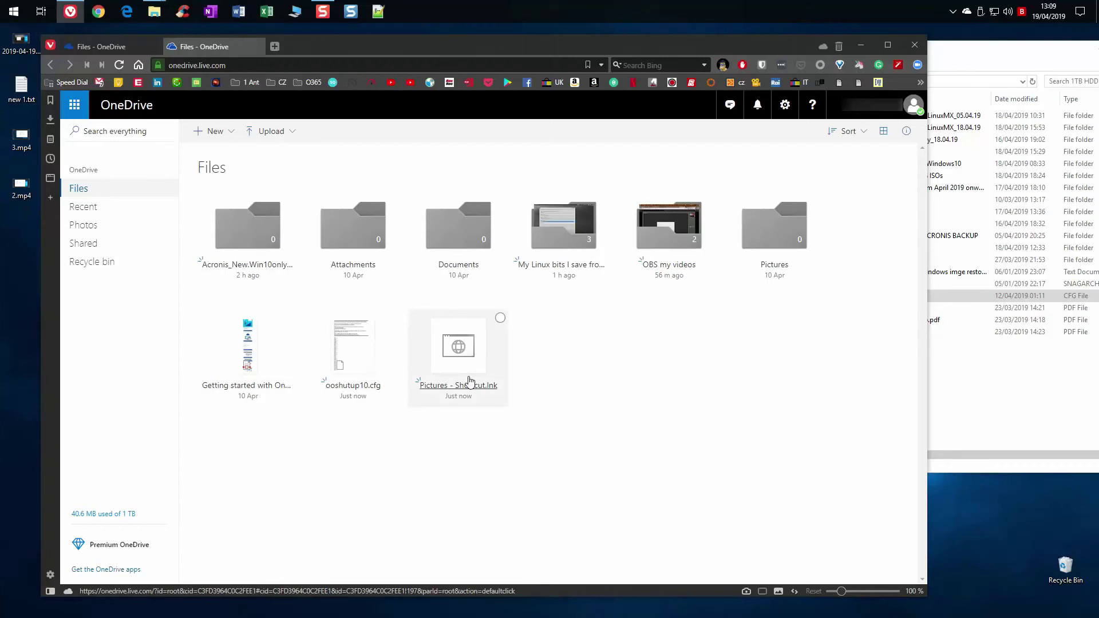
# - Permanently delete ooshutup10.cfg from onedrive 2 (O:) in File Explorer and compare the drive with the OneDrive web page
pyautogui.click(970, 358)
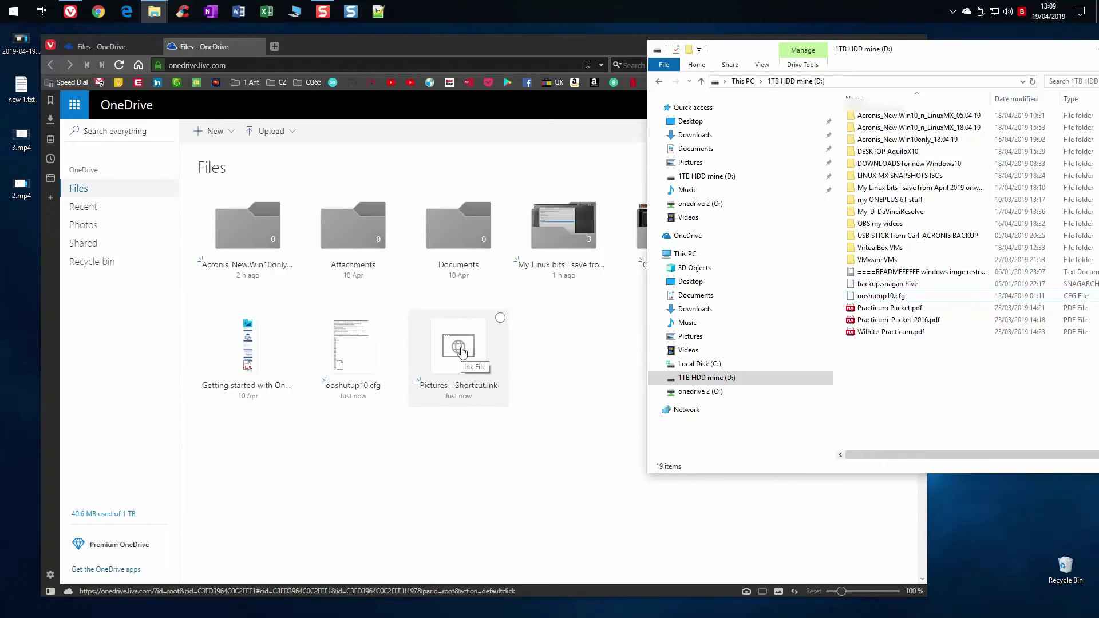
pyautogui.click(695, 391)
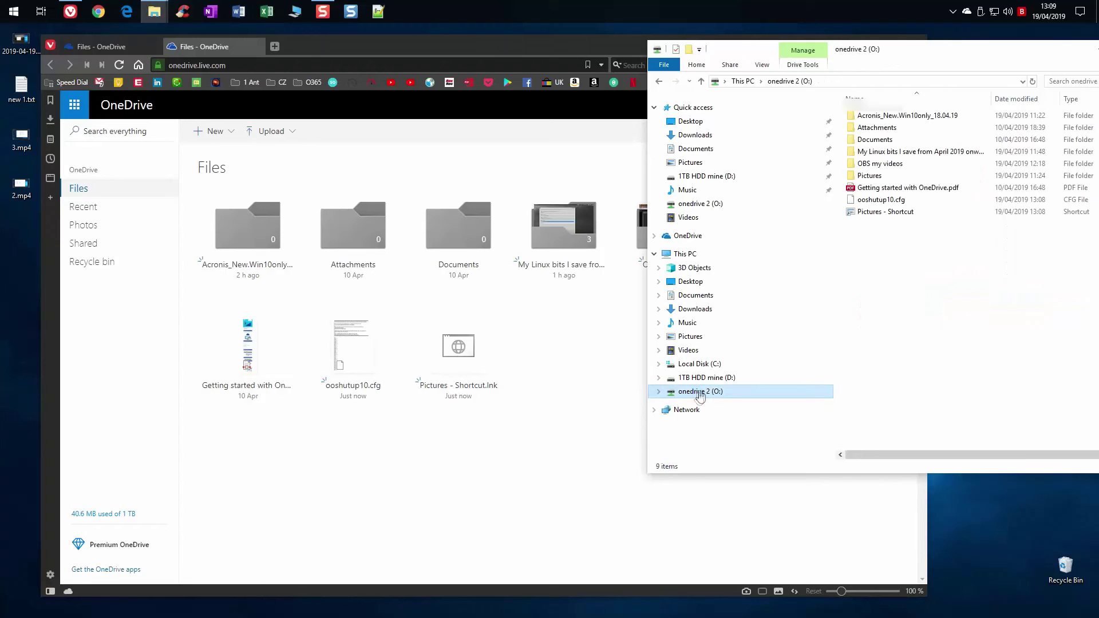
pyautogui.click(898, 203)
pyautogui.rightClick(897, 199)
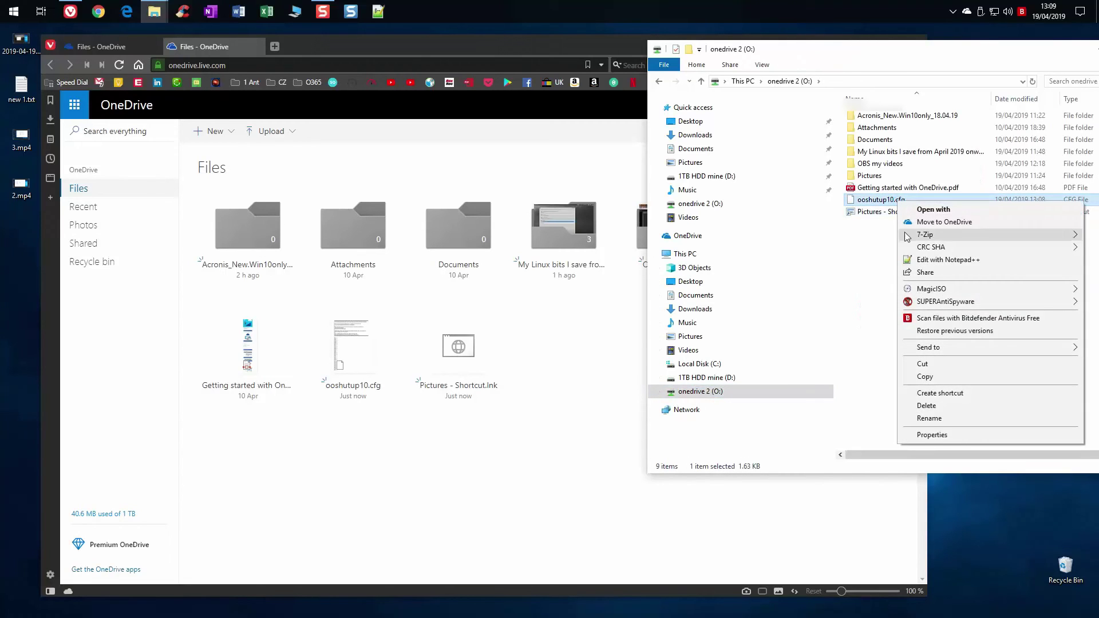
pyautogui.click(941, 410)
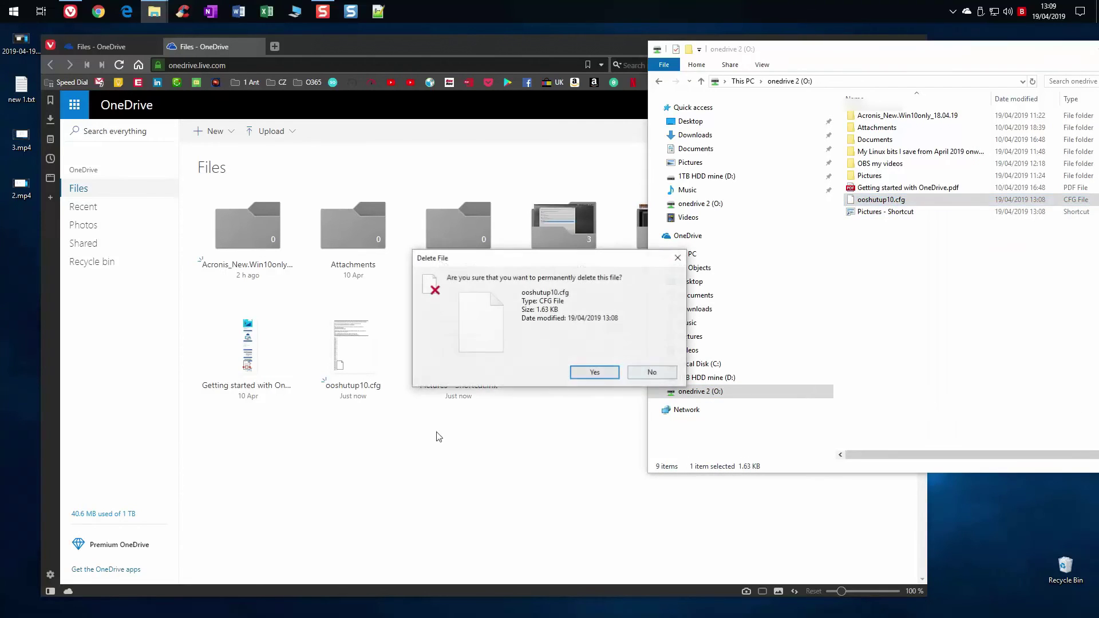
pyautogui.click(595, 372)
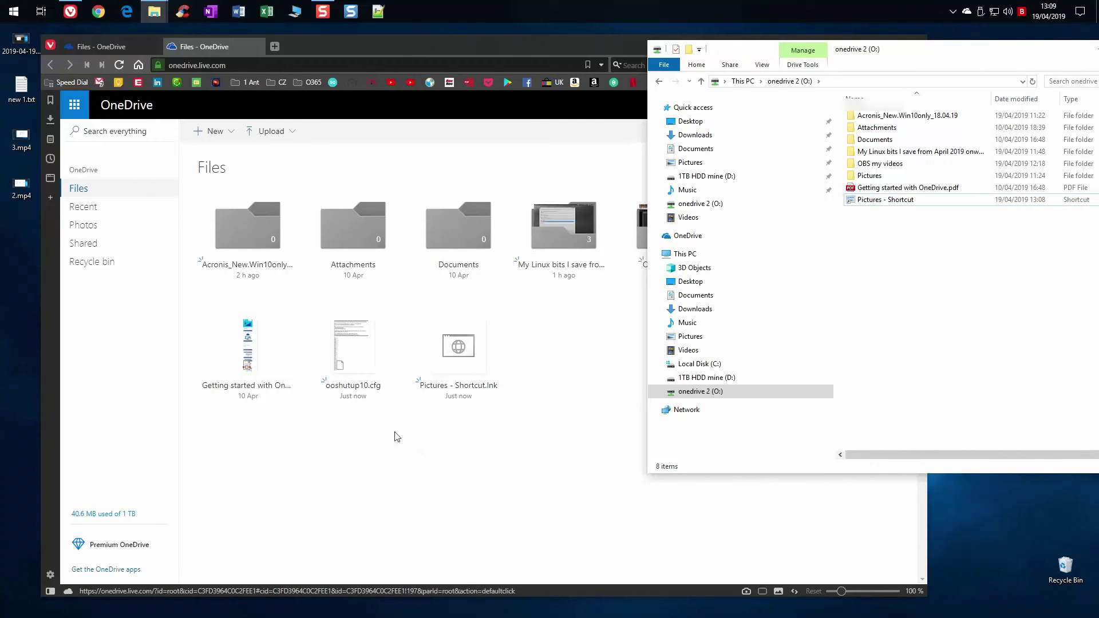
pyautogui.click(375, 464)
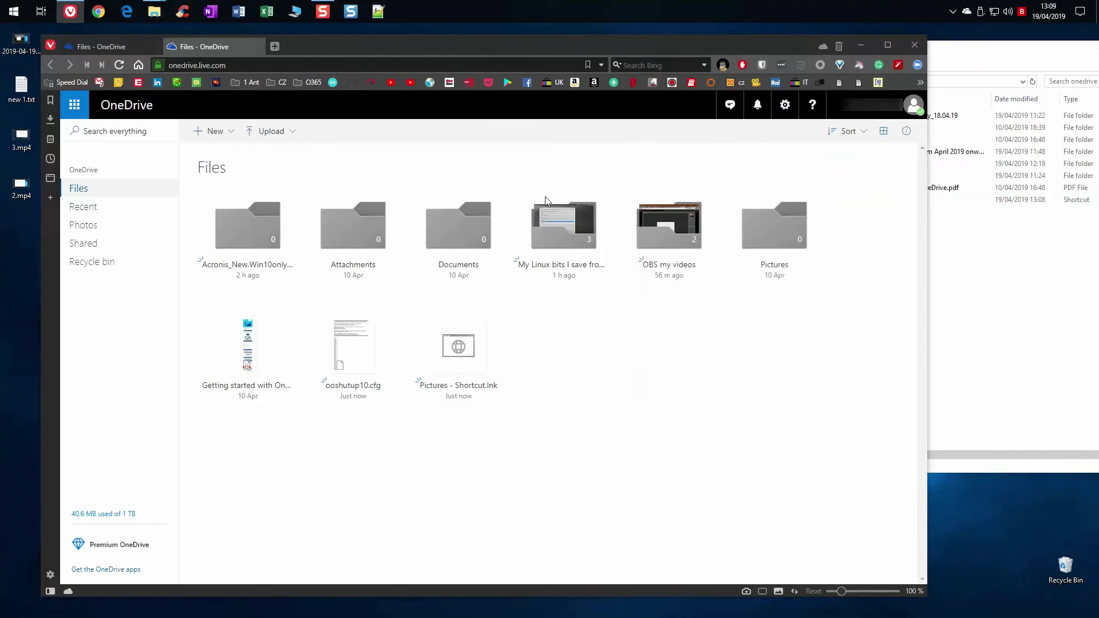
pyautogui.click(944, 226)
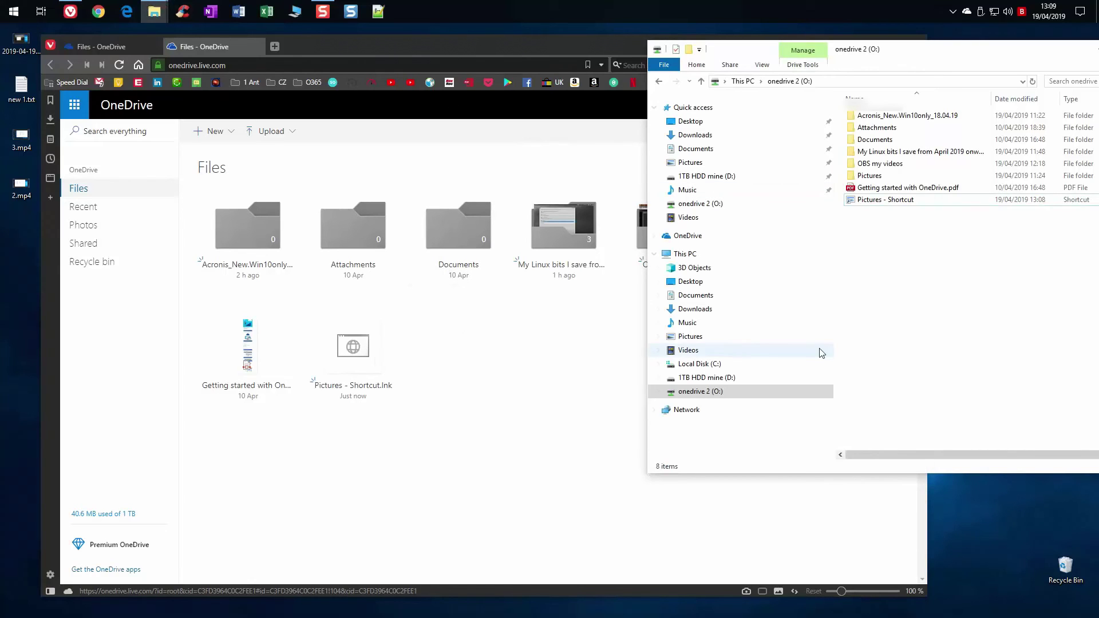
# - Delete Pictures - Shortcut.lnk on the OneDrive web page and refresh onedrive 2 (O:) in File Explorer
pyautogui.click(395, 317)
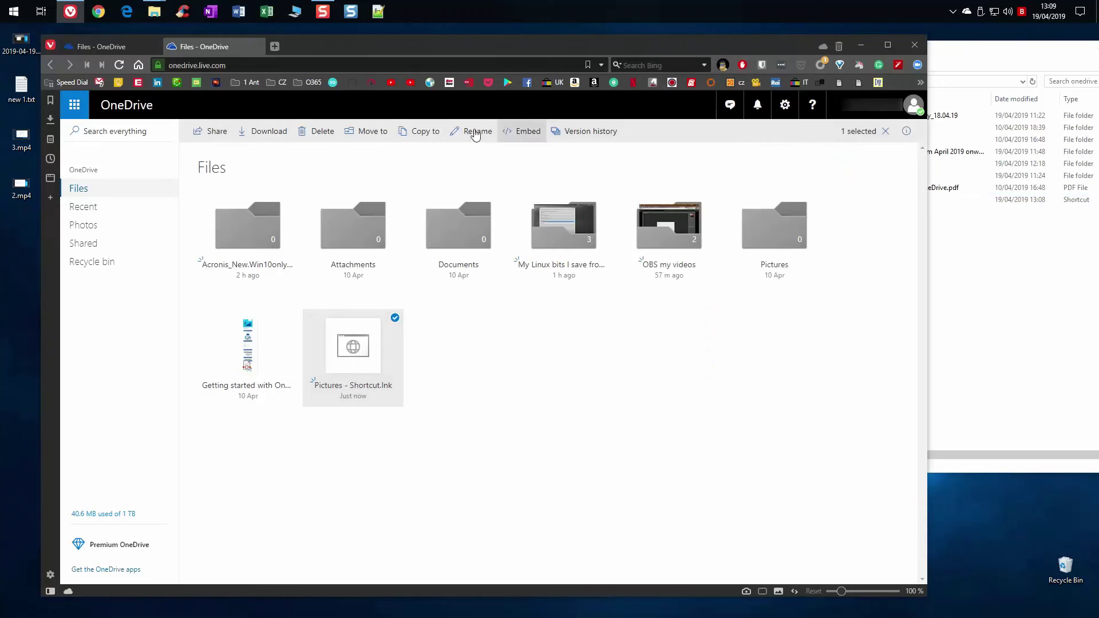
pyautogui.click(311, 131)
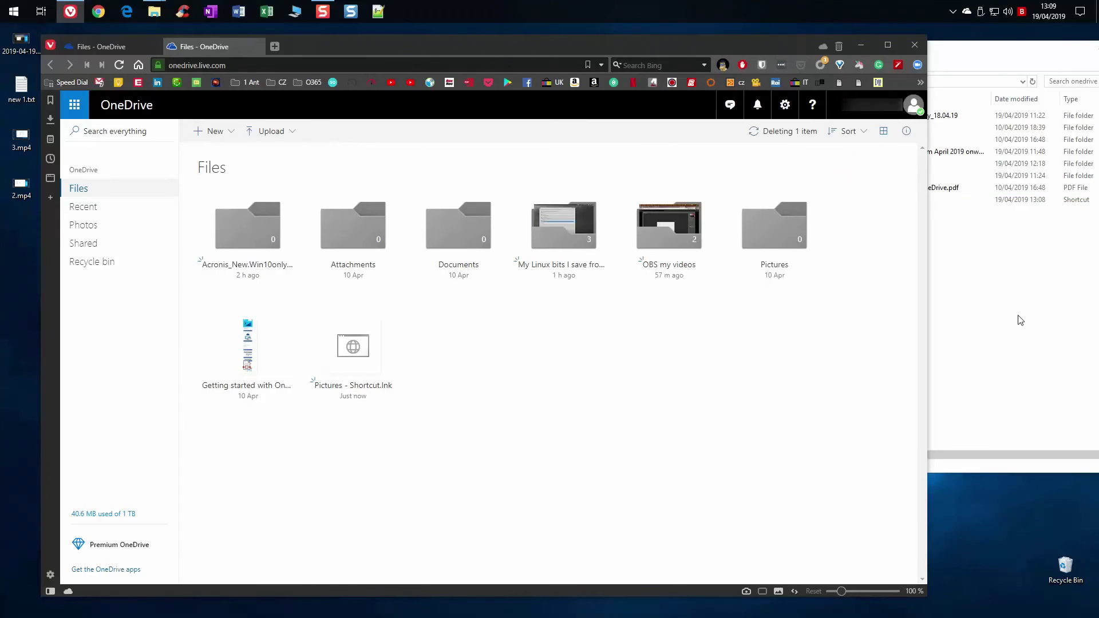
pyautogui.click(1016, 318)
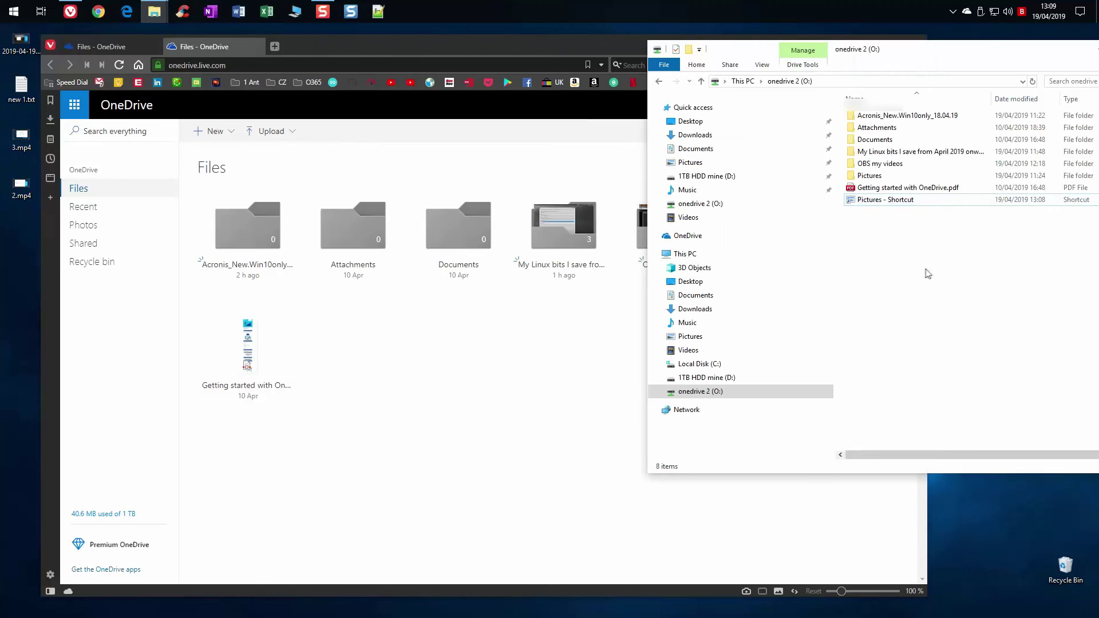
pyautogui.click(1032, 81)
pyautogui.click(1033, 82)
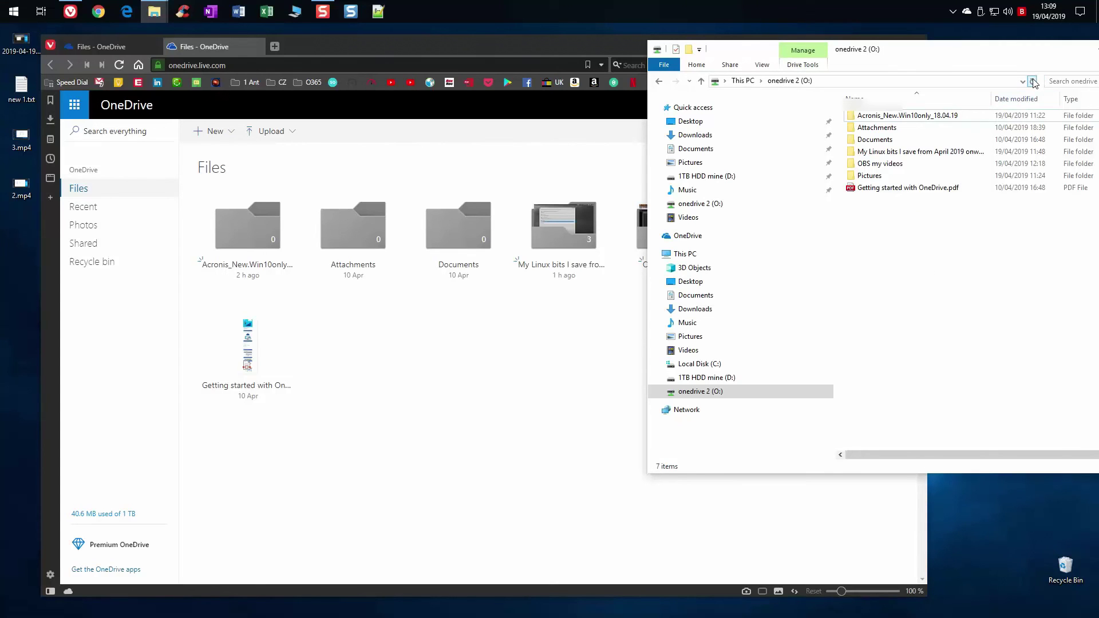
# - Reposition the onedrive 2 (O:) window over the browser window and return to the OneDrive web page
pyautogui.click(455, 456)
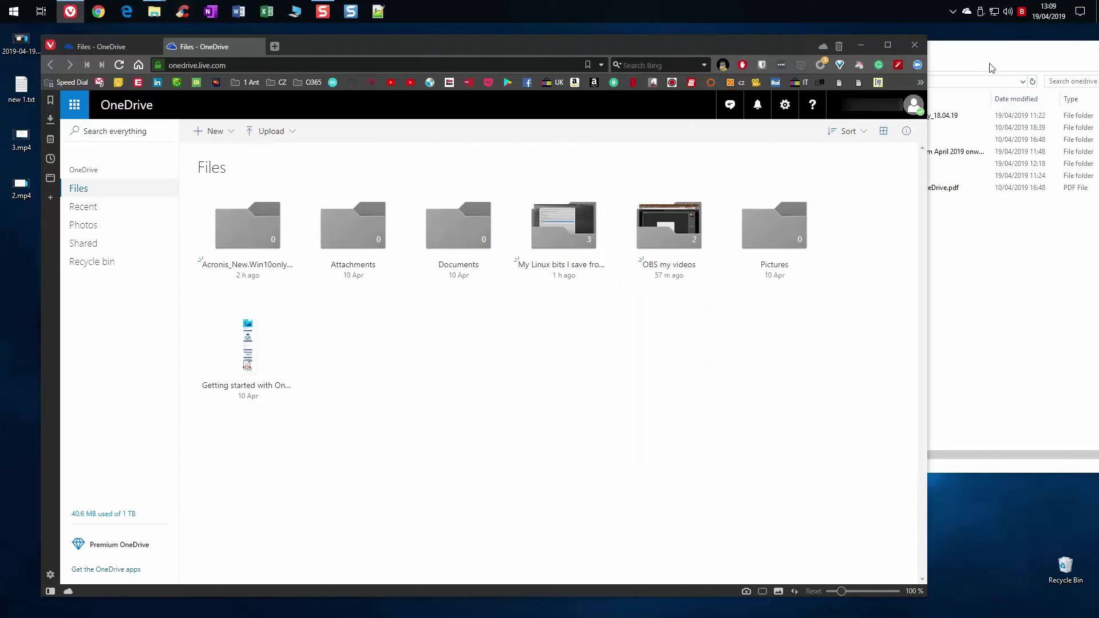
pyautogui.click(942, 51)
pyautogui.moveTo(748, 45); pyautogui.dragTo(748, 109)
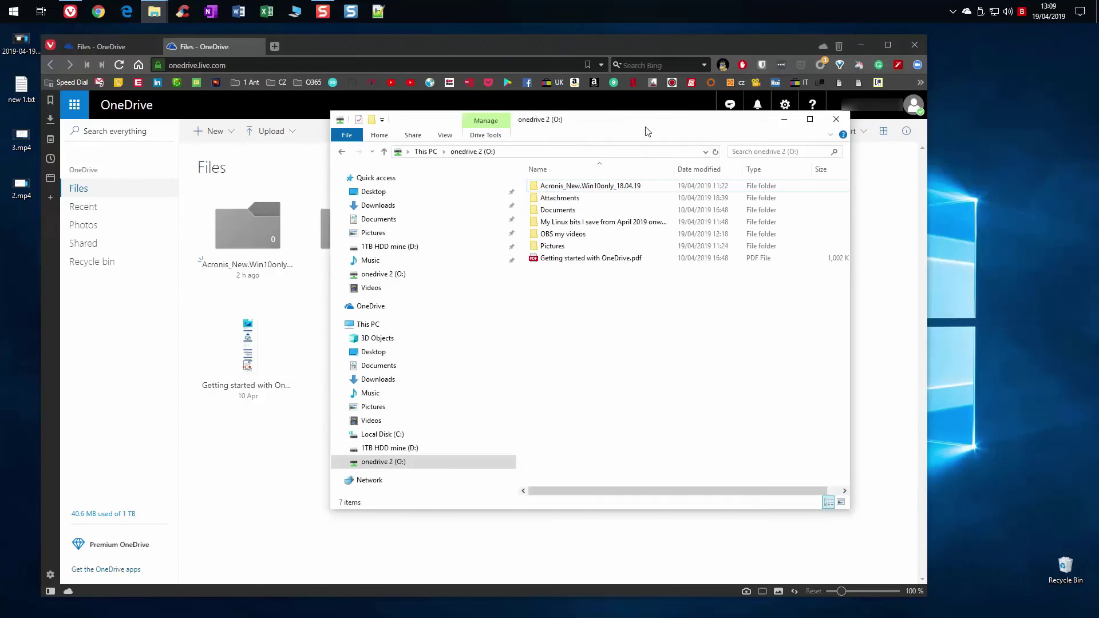
pyautogui.click(771, 134)
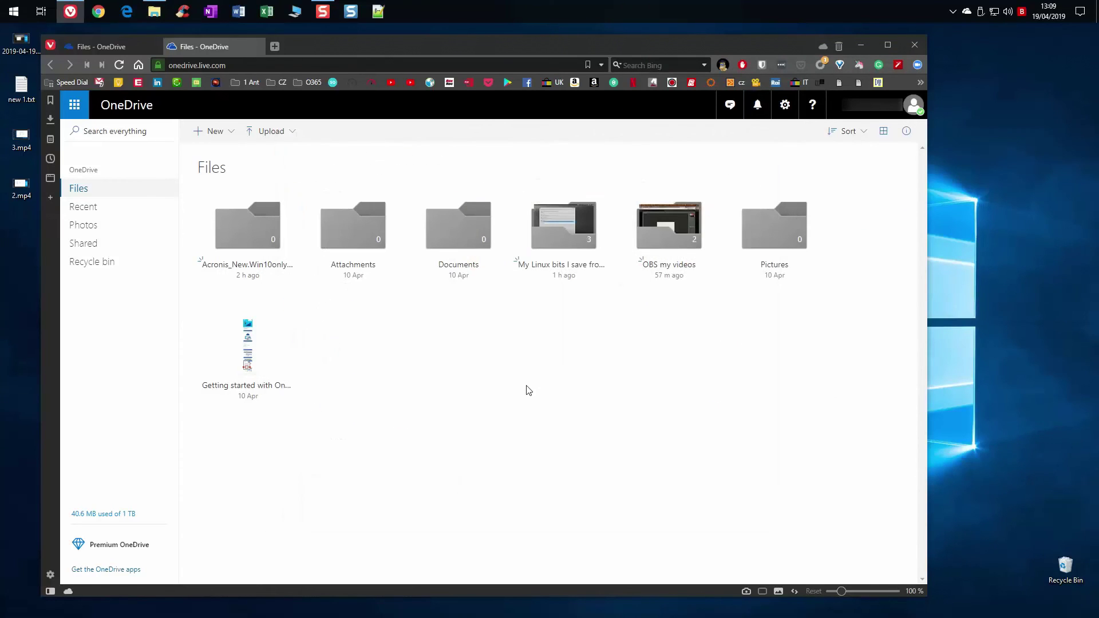